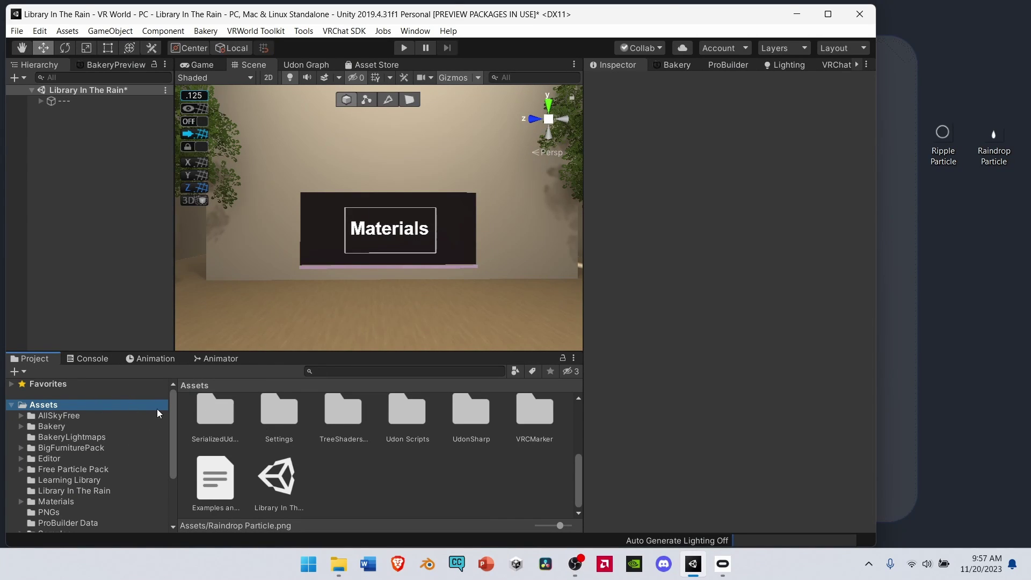
# Import the Ripple Particle and Raindrop Particle images from the desktop into the project's Assets folder and maximize the editor window.
pyautogui.moveTo(938, 94); pyautogui.dragTo(1001, 181)
pyautogui.moveTo(388, 492); pyautogui.dragTo(385, 488)
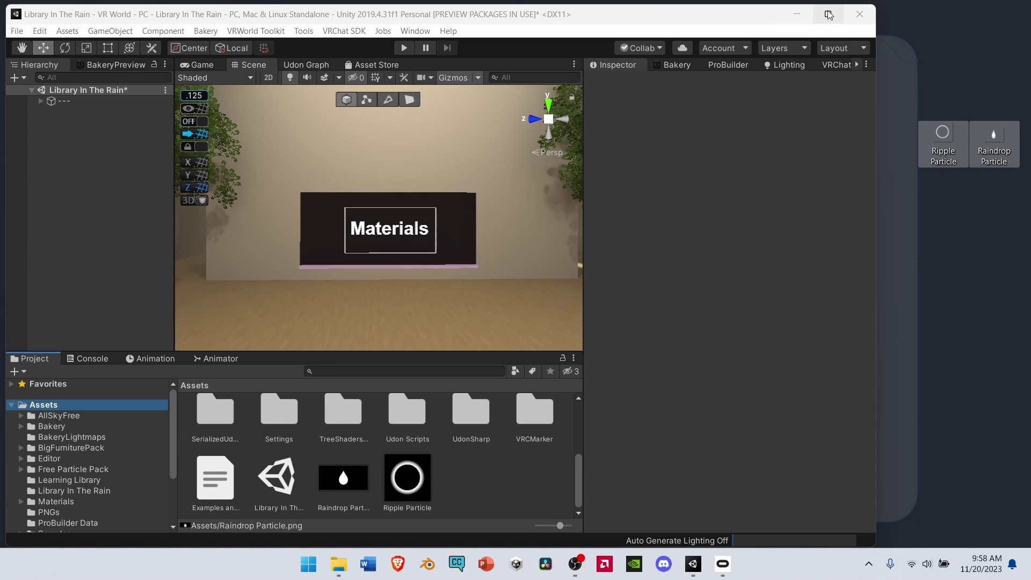
pyautogui.click(829, 15)
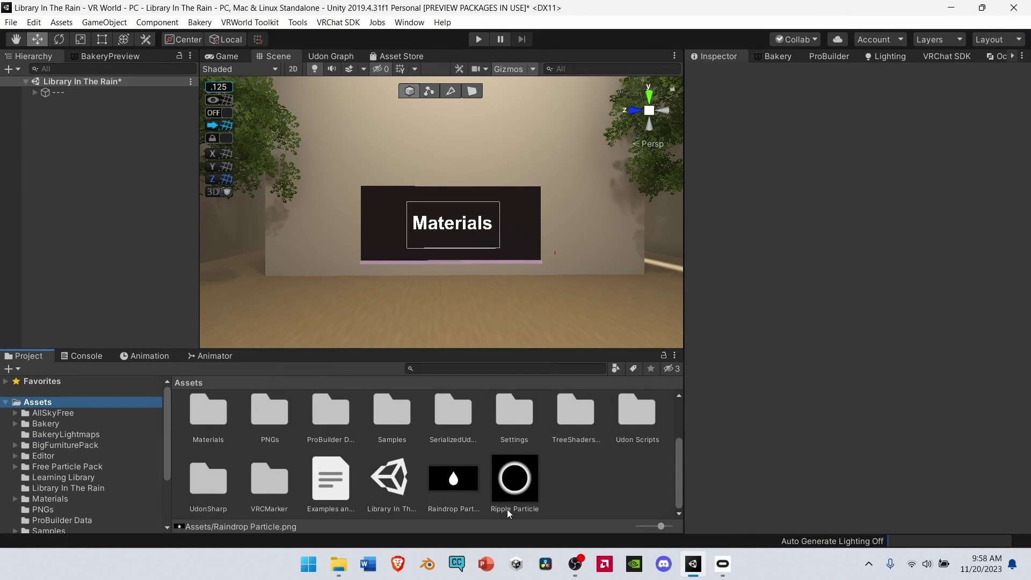
# Set the texture type of both the Raindrop Particle and Ripple Particle images to Sprite (2D and UI) and apply it.
pyautogui.click(456, 500)
pyautogui.click(456, 489)
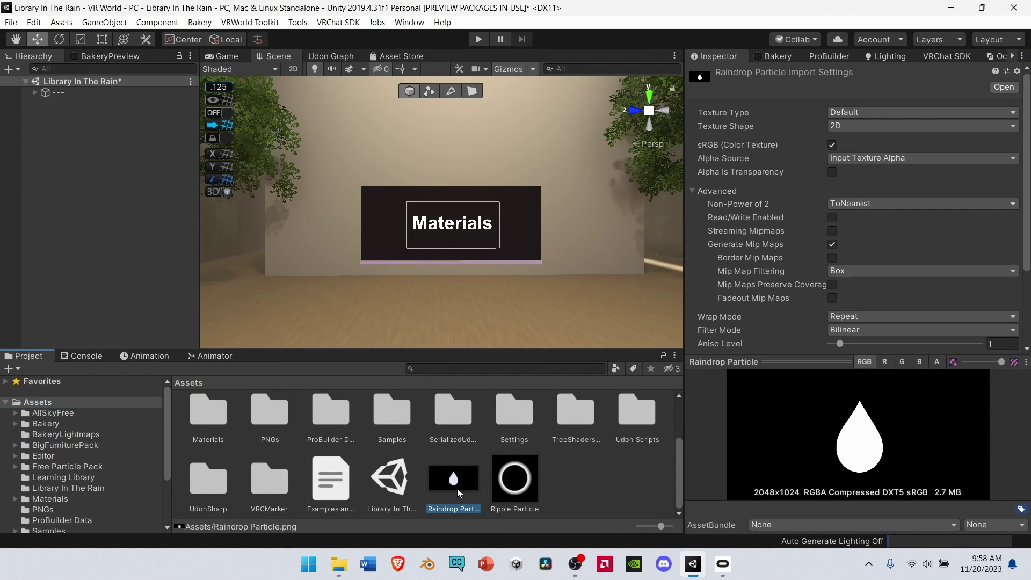
pyautogui.keyDown('ctrl'); pyautogui.click(527, 487); pyautogui.keyUp('ctrl')
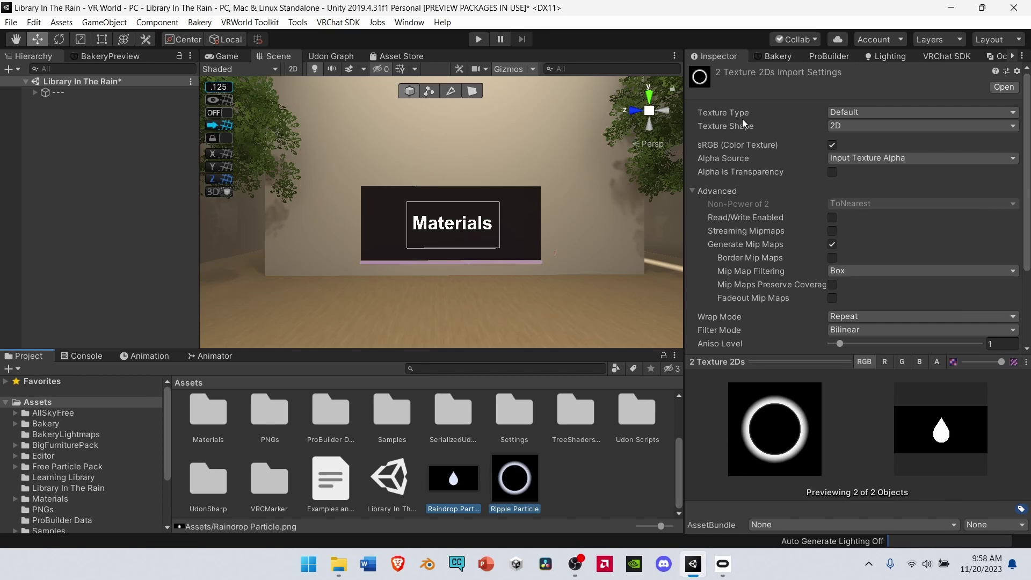
pyautogui.click(857, 114)
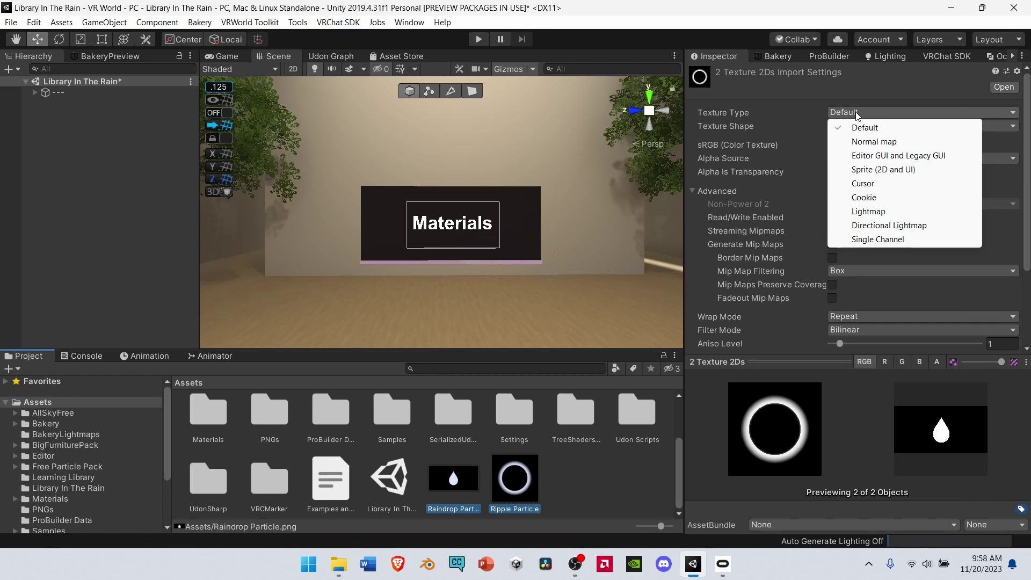
pyautogui.click(883, 170)
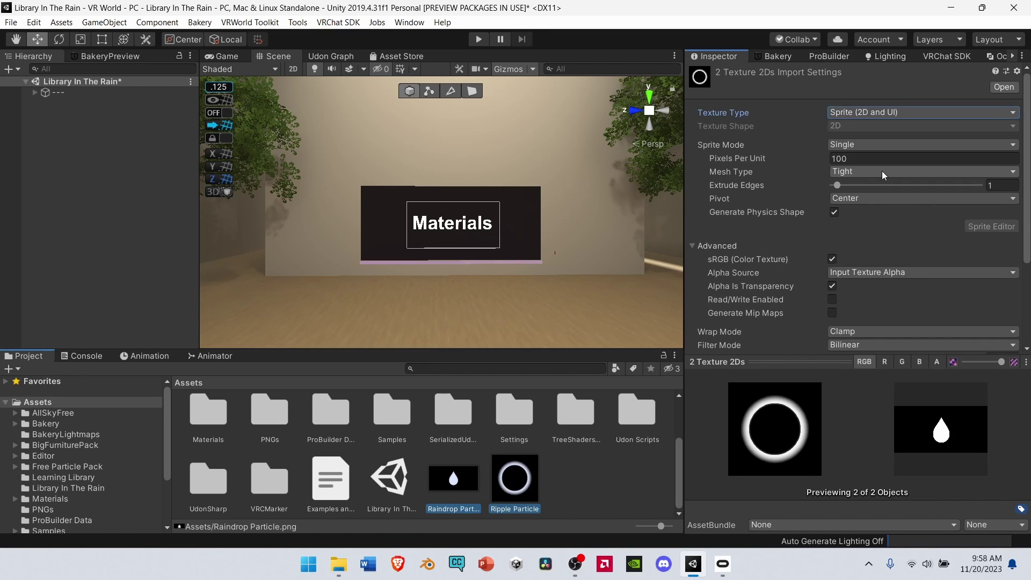
pyautogui.scroll(-4, 1027, 215)
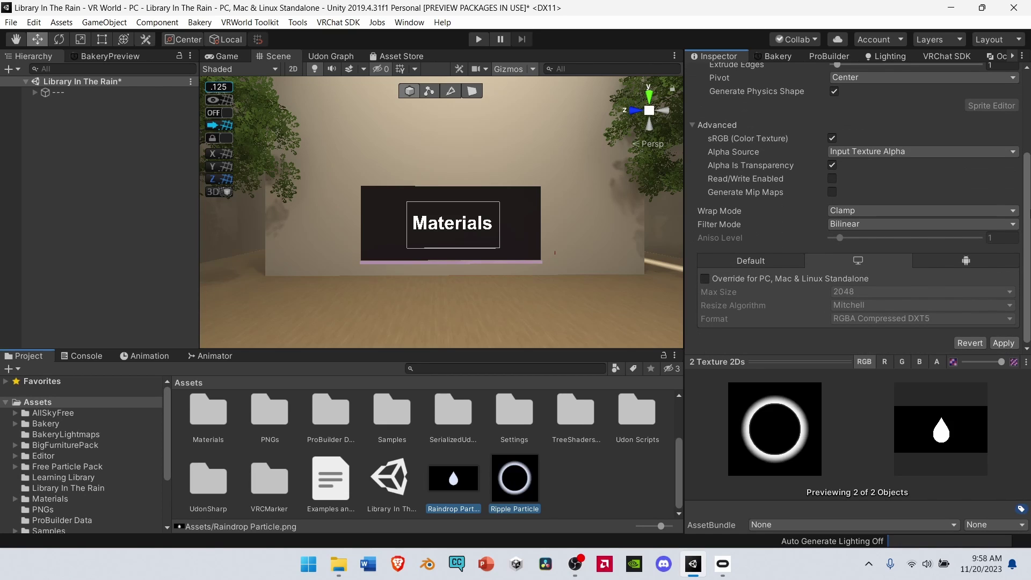
pyautogui.click(1003, 343)
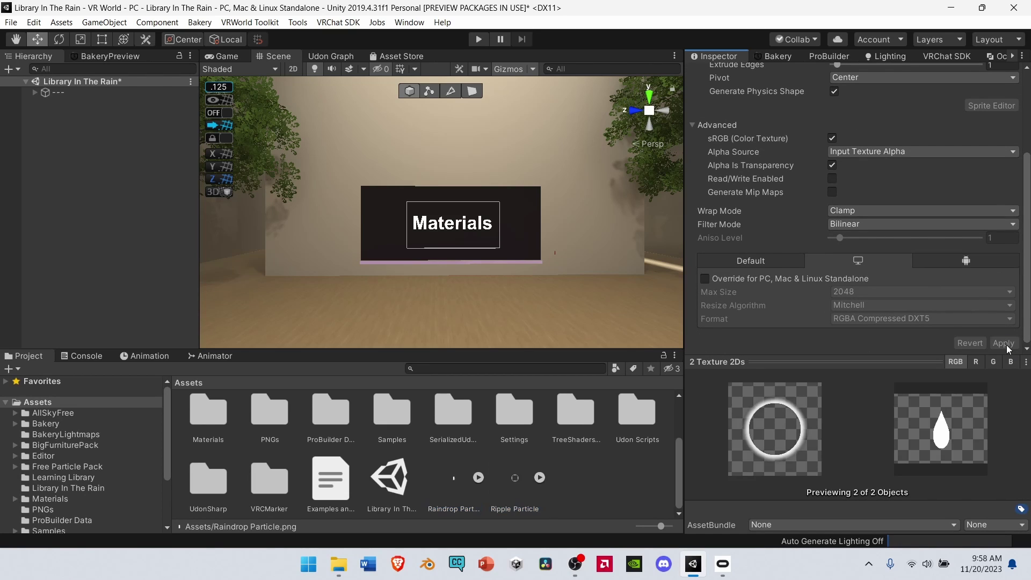
# Create a new material named Raindrop in the Assets folder.
pyautogui.rightClick(586, 484)
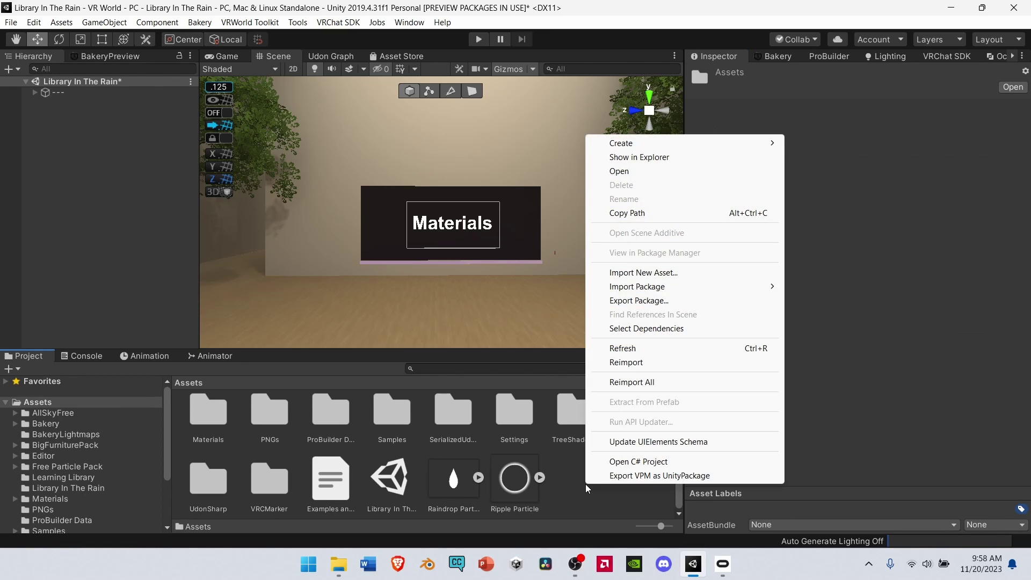
pyautogui.moveTo(645, 143)
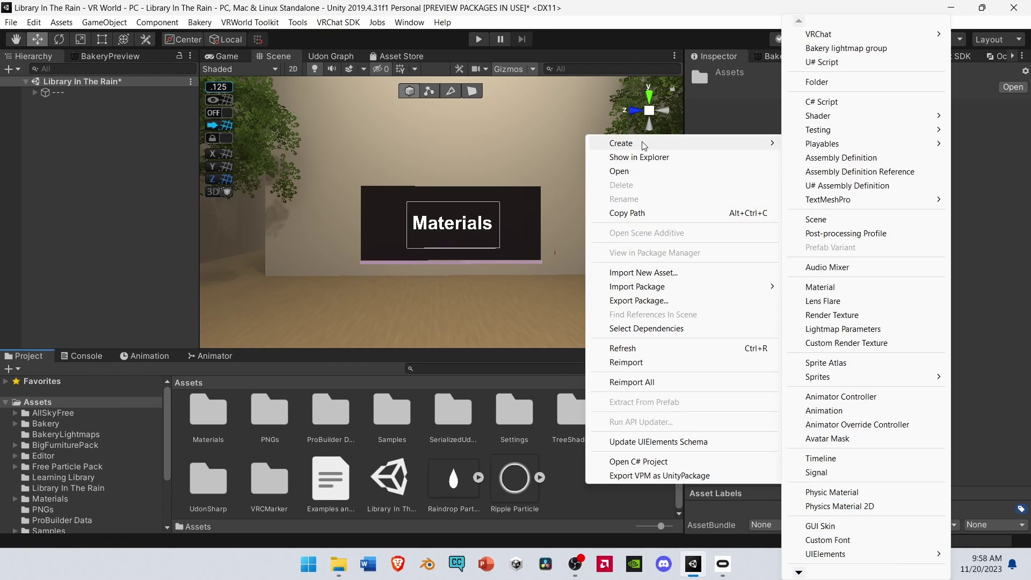
pyautogui.click(820, 288)
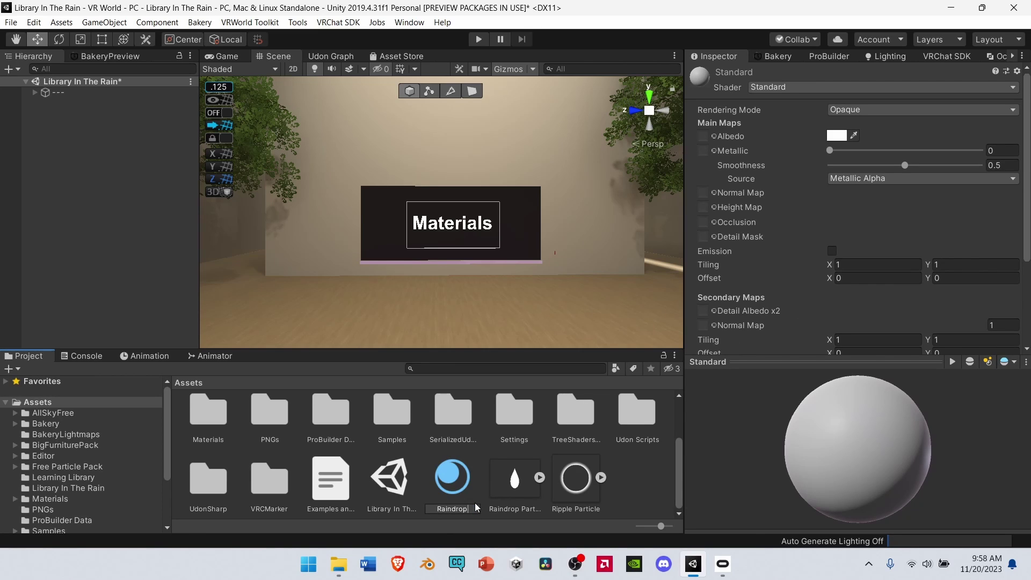
pyautogui.write('Raindrop')
pyautogui.press('Return')
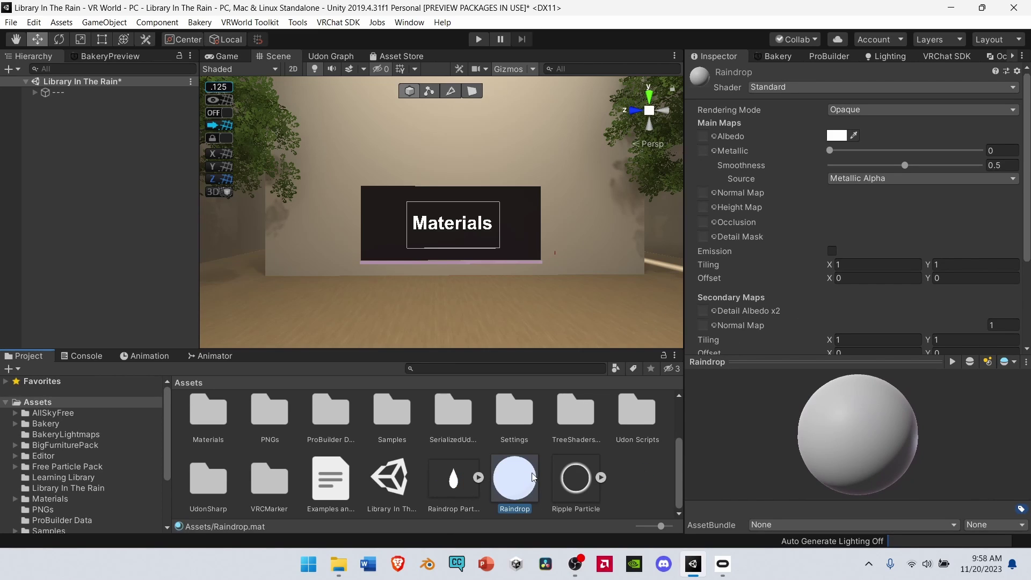
# Switch the Raindrop material to the VRChat/Mobile/Particles/Additive shader and assign the Raindrop Particle image as its particle texture.
pyautogui.click(796, 87)
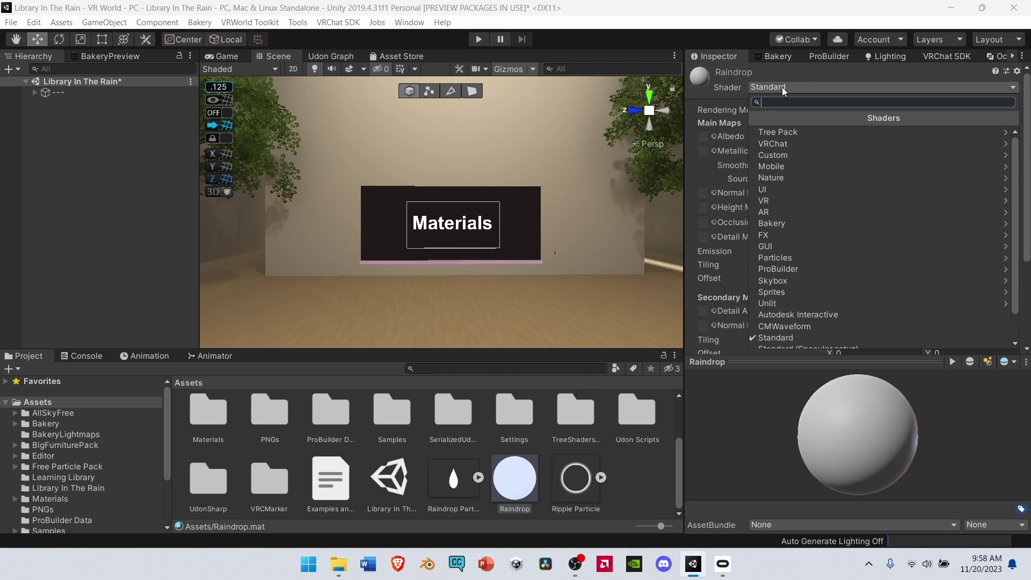
pyautogui.click(788, 143)
pyautogui.click(788, 141)
pyautogui.click(790, 134)
pyautogui.click(791, 133)
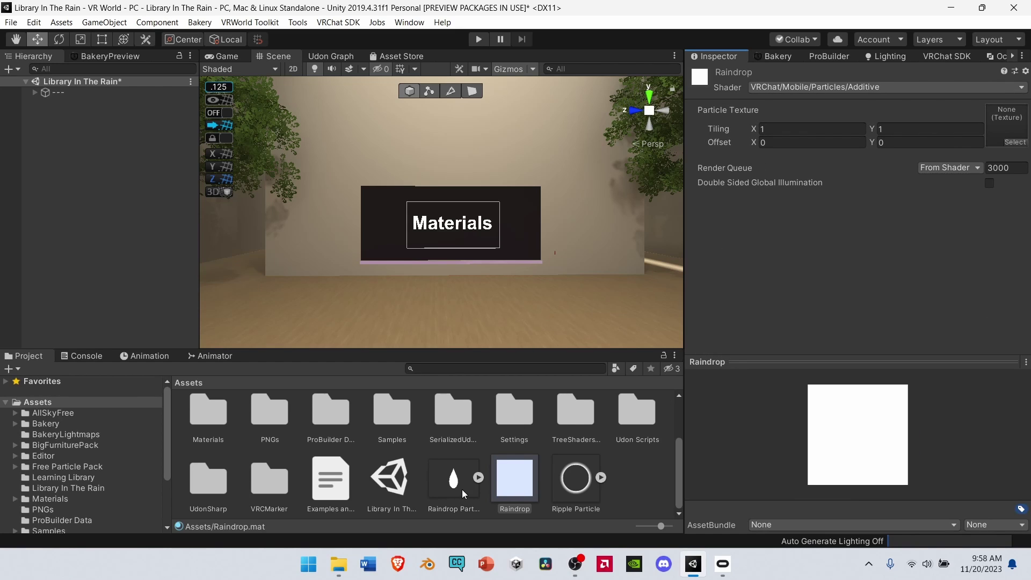
pyautogui.moveTo(450, 488); pyautogui.dragTo(730, 299)
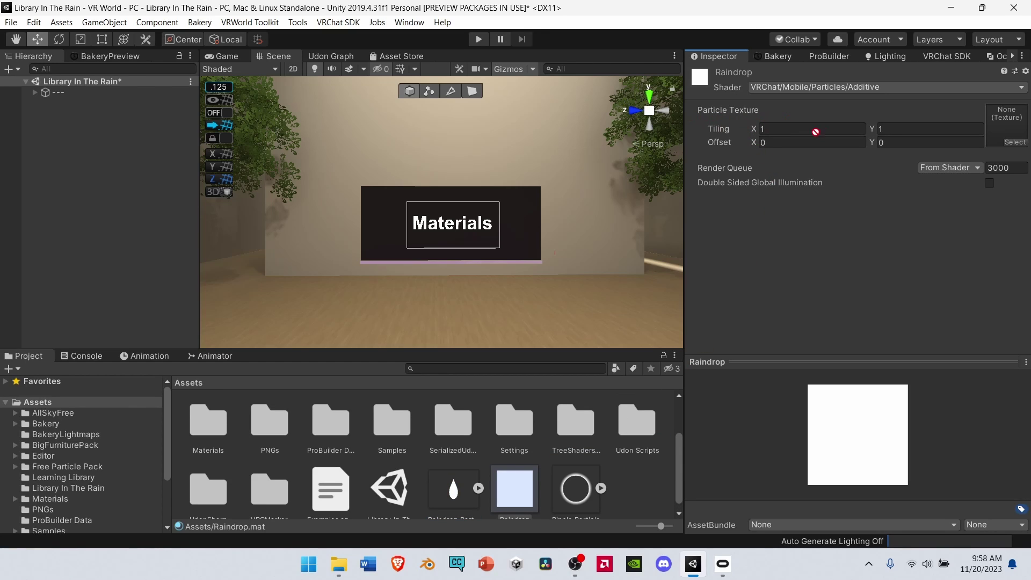
pyautogui.moveTo(882, 141); pyautogui.dragTo(1008, 128)
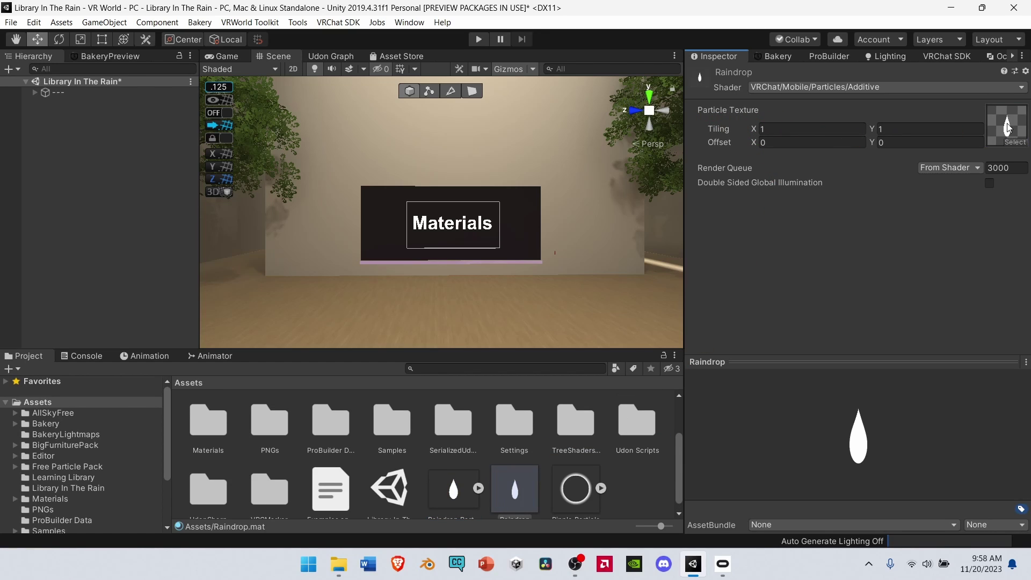
# Duplicate the Raindrop material as Ripple and assign the Ripple Particle image as its particle texture.
pyautogui.scroll(-1, 601, 438)
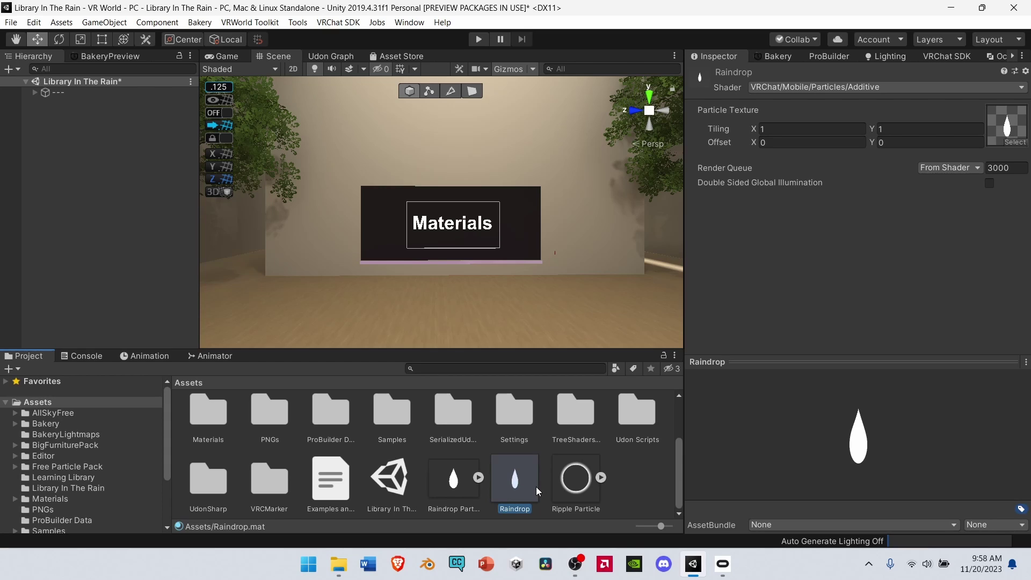
pyautogui.hotkey('ctrl', 'd')
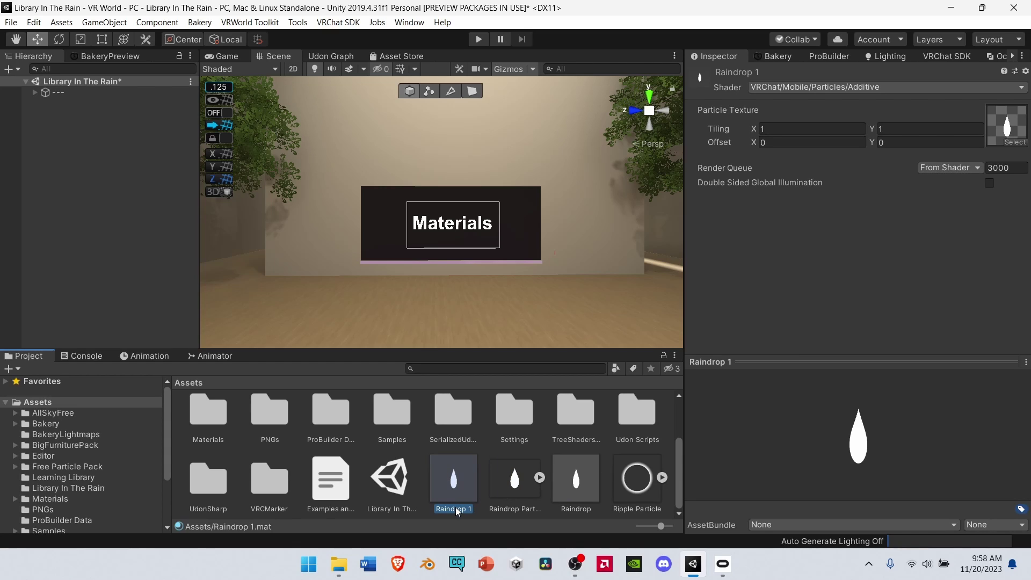
pyautogui.click(457, 509)
pyautogui.press('Return')
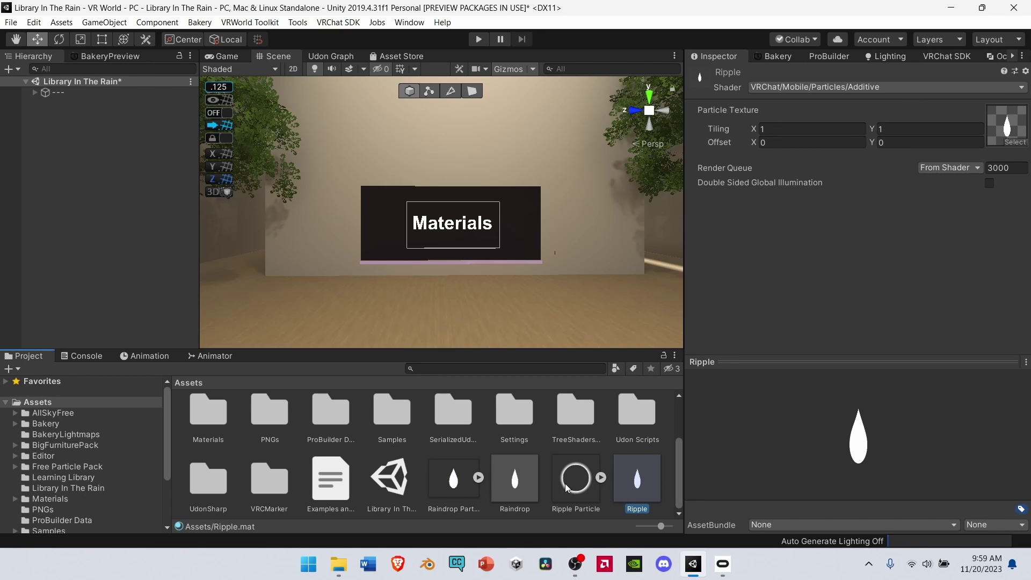
pyautogui.moveTo(582, 488); pyautogui.dragTo(1006, 143)
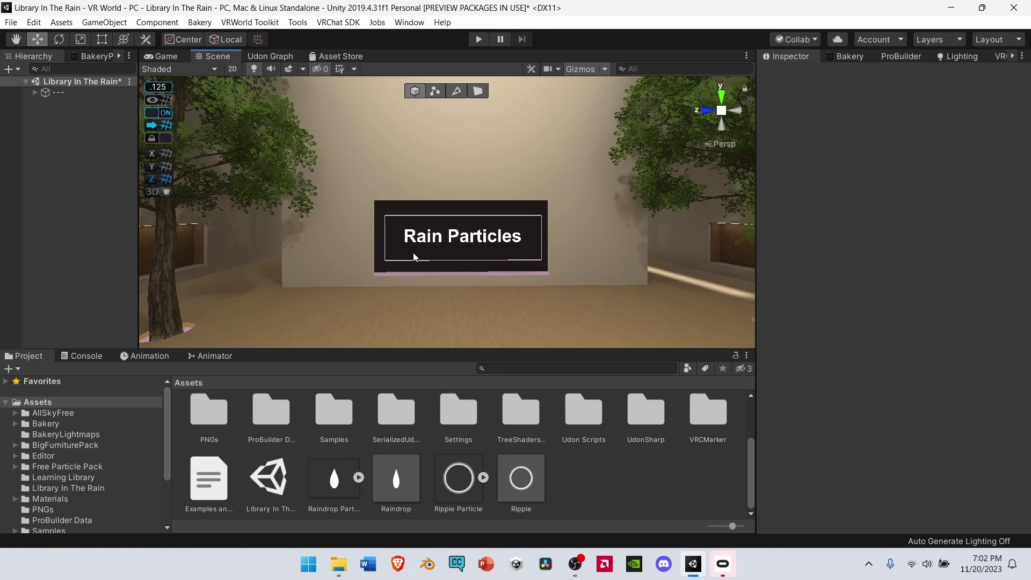
# Add a particle system to the scene and name it Rain Particles.
pyautogui.rightClick(62, 130)
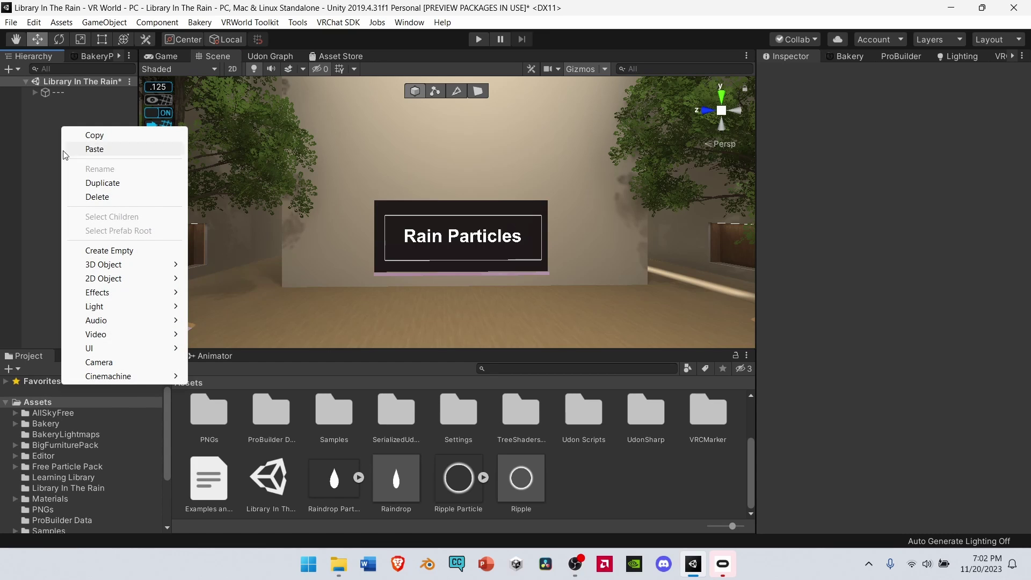
pyautogui.moveTo(172, 292)
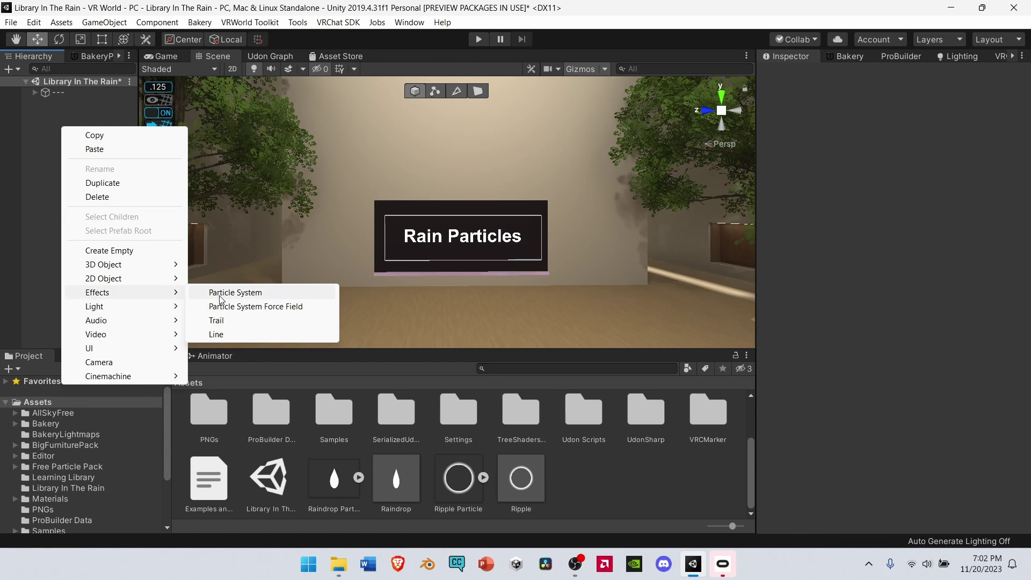
pyautogui.click(236, 293)
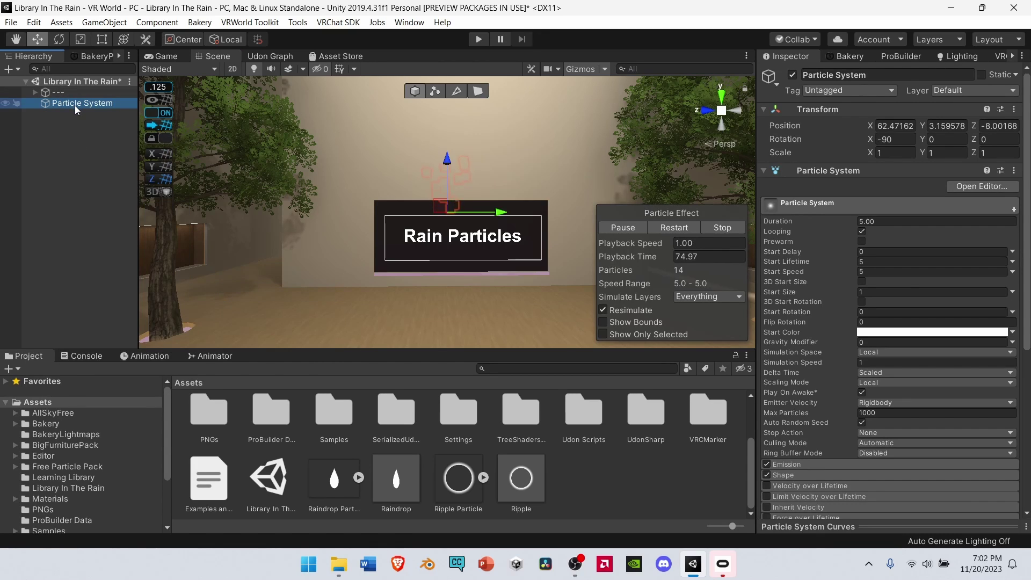
pyautogui.write('Rain')
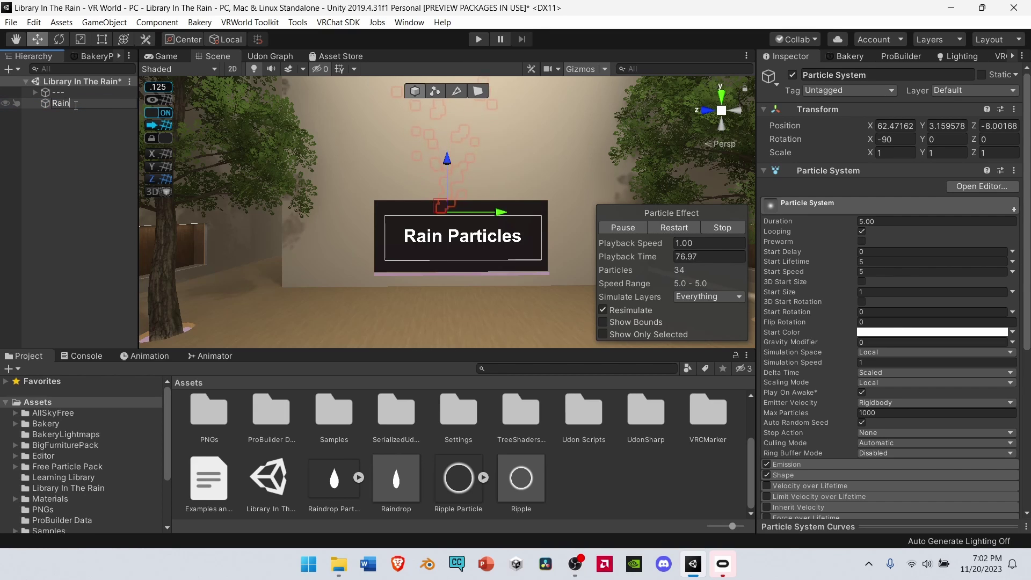
pyautogui.write(' Particles')
pyautogui.click(87, 137)
pyautogui.click(87, 104)
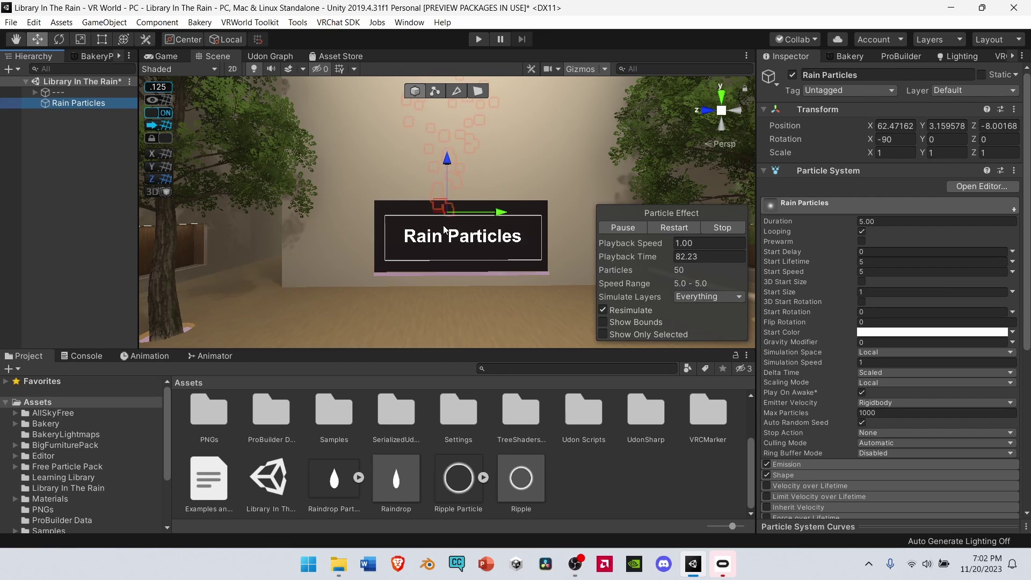
# Set the Rain Particles rotation to X 90, Y 0, Z 0 and raise the system to a Y position of 4.5.
pyautogui.moveTo(443, 228); pyautogui.dragTo(492, 232, button='right')
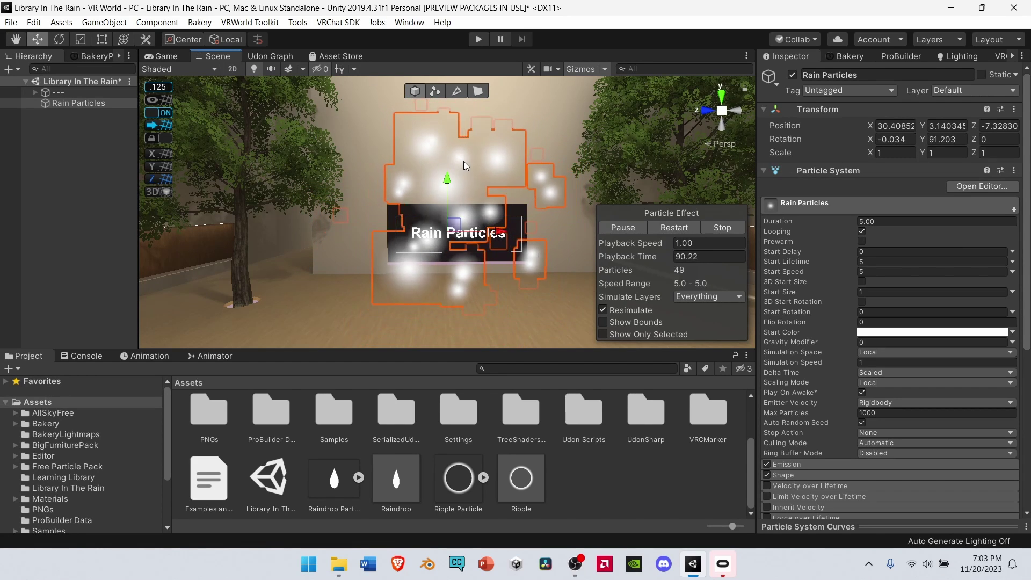
pyautogui.click(896, 139)
pyautogui.write('0')
pyautogui.press('Tab')
pyautogui.write('0')
pyautogui.click(898, 138)
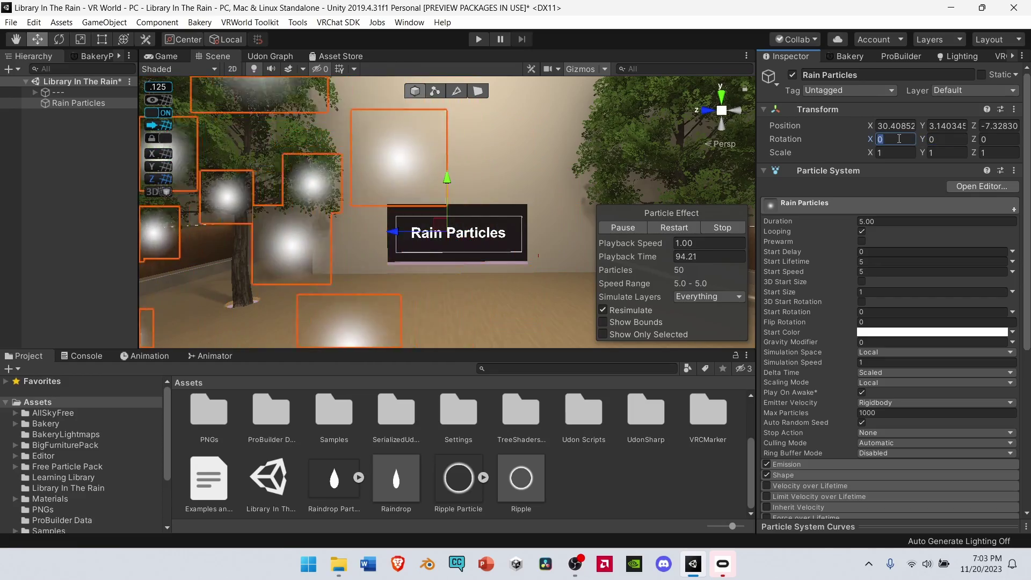
pyautogui.write('90')
pyautogui.press('Return')
pyautogui.scroll(-3, 465, 262)
pyautogui.moveTo(465, 261); pyautogui.dragTo(537, 201)
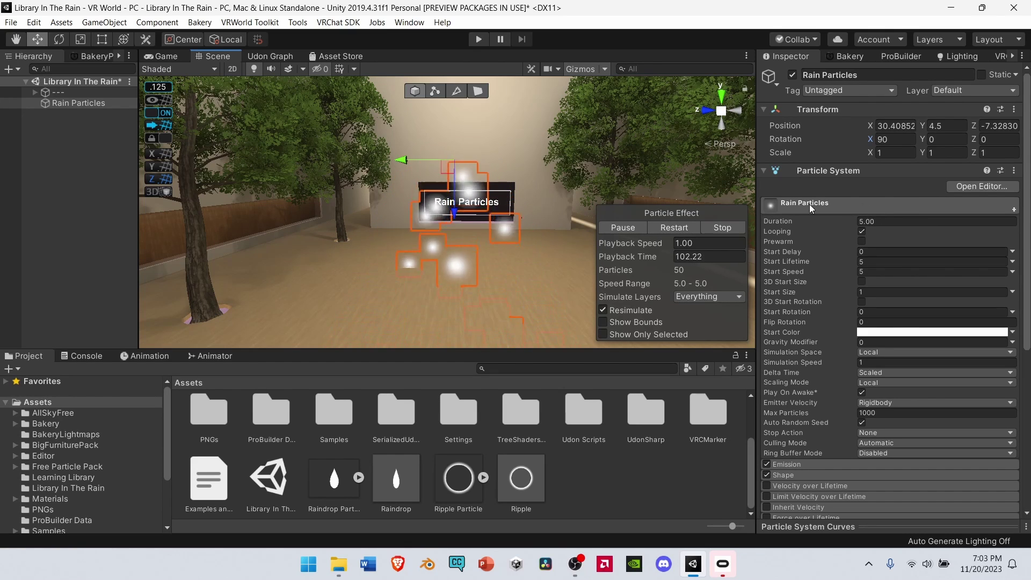
# Set the Rain Particles duration to 10 and start lifetime to 2, with Prewarm enabled.
pyautogui.click(877, 221)
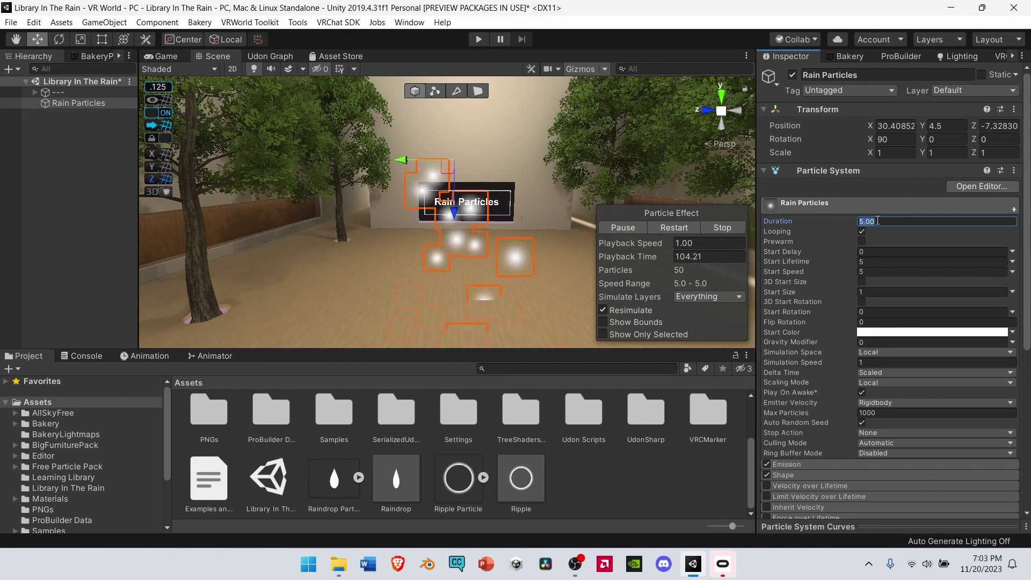
pyautogui.write('10')
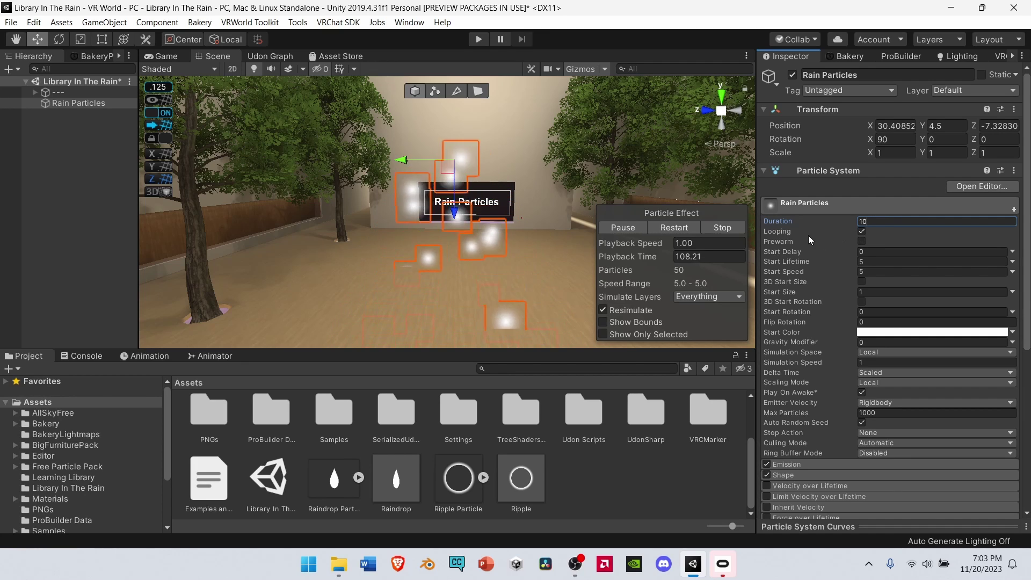
pyautogui.click(861, 241)
pyautogui.click(865, 261)
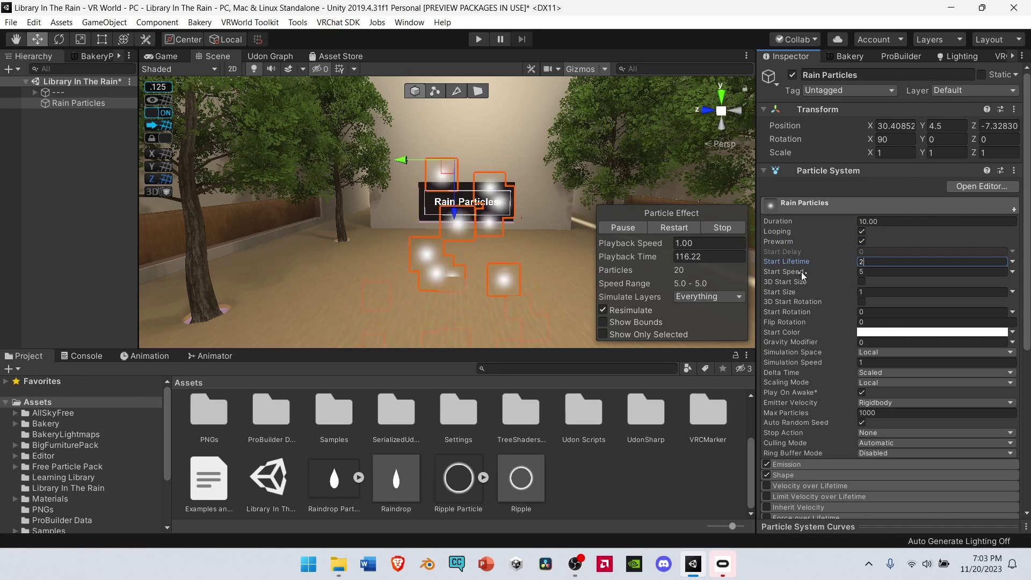
# Set the Rain Particles start speed to 1 and start size to 0.01.
pyautogui.click(869, 272)
pyautogui.write('1')
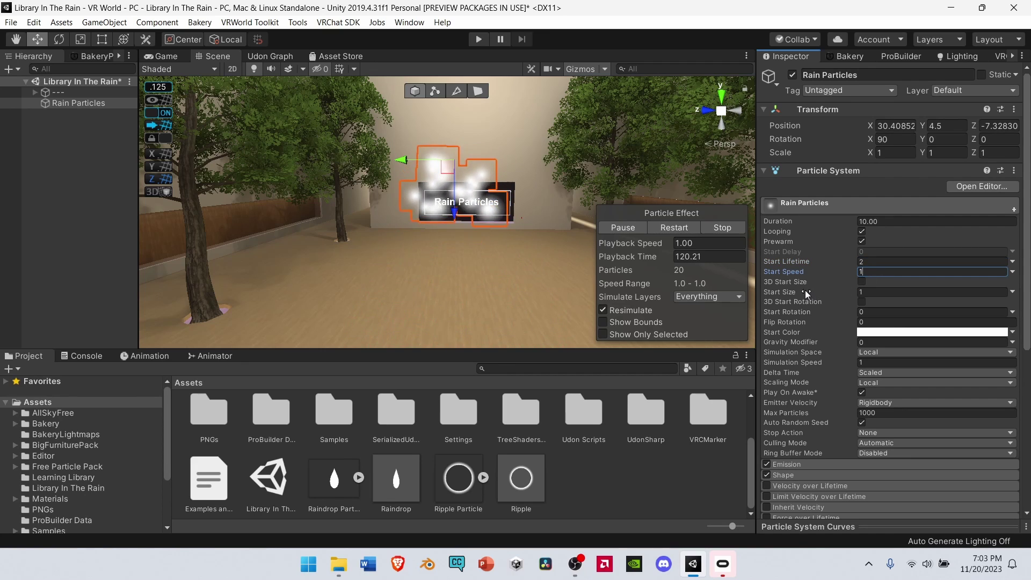
pyautogui.click(873, 293)
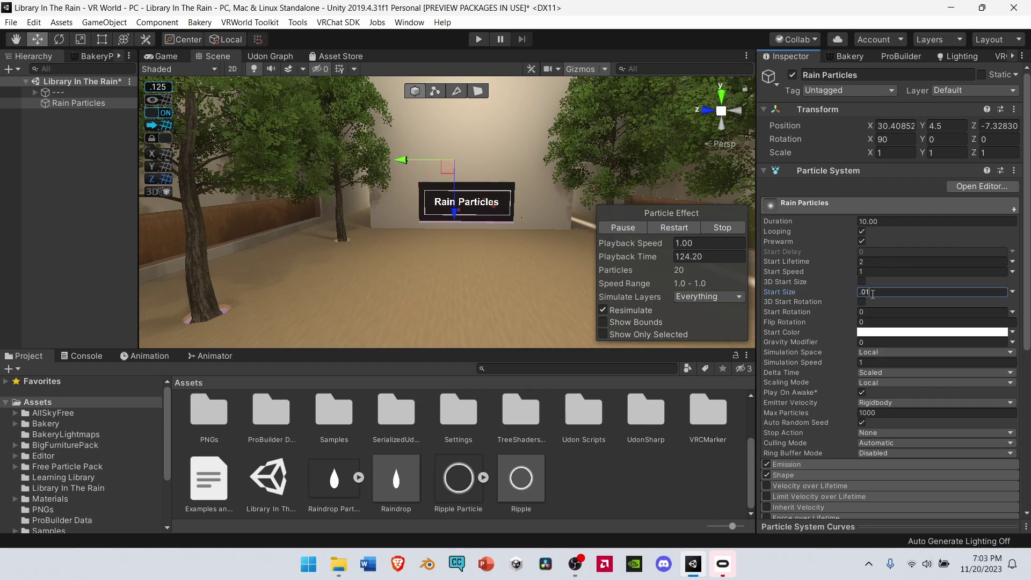
pyautogui.write('.01')
pyautogui.press('w')
pyautogui.moveTo(469, 217); pyautogui.dragTo(484, 179, button='right')
pyautogui.press('w')
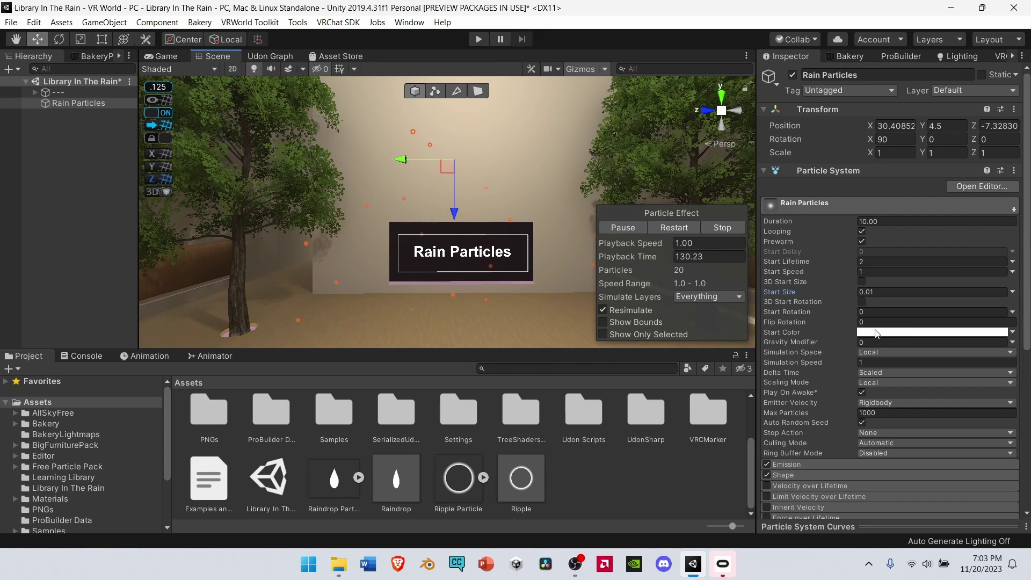
# Make the Rain Particles start color semi-transparent white with an alpha of 137.
pyautogui.click(896, 333)
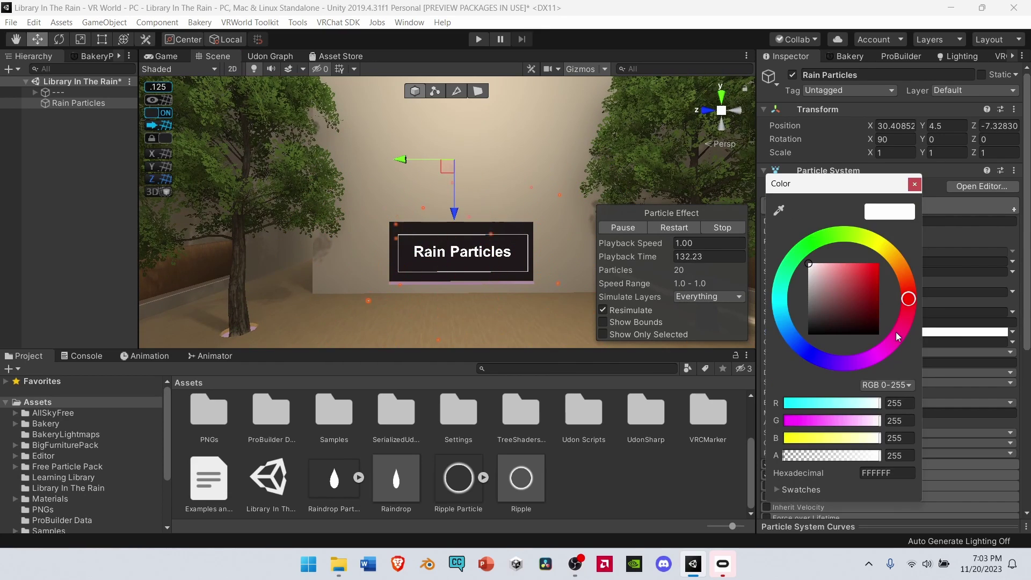
pyautogui.moveTo(853, 458); pyautogui.dragTo(835, 458)
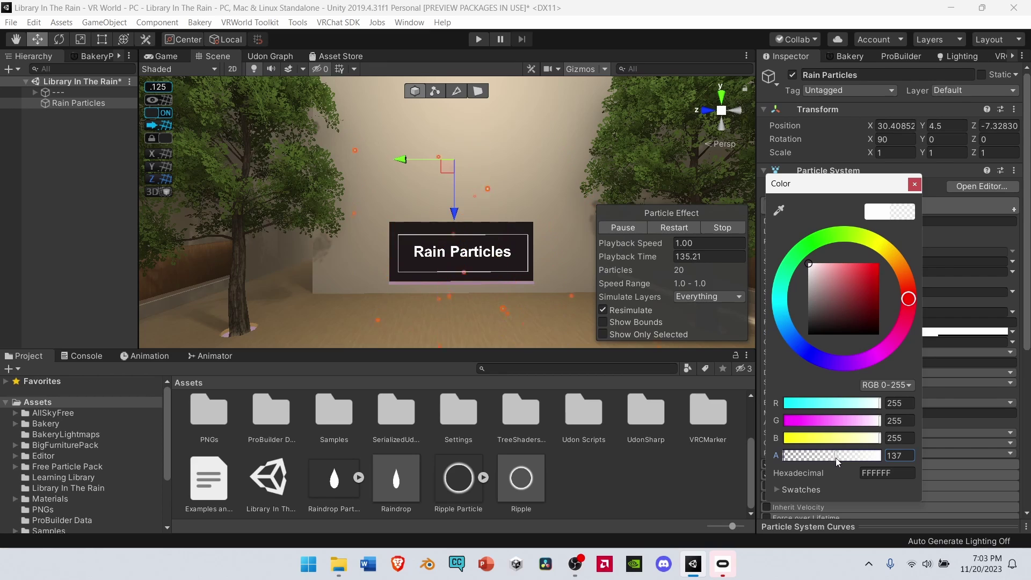
pyautogui.click(915, 184)
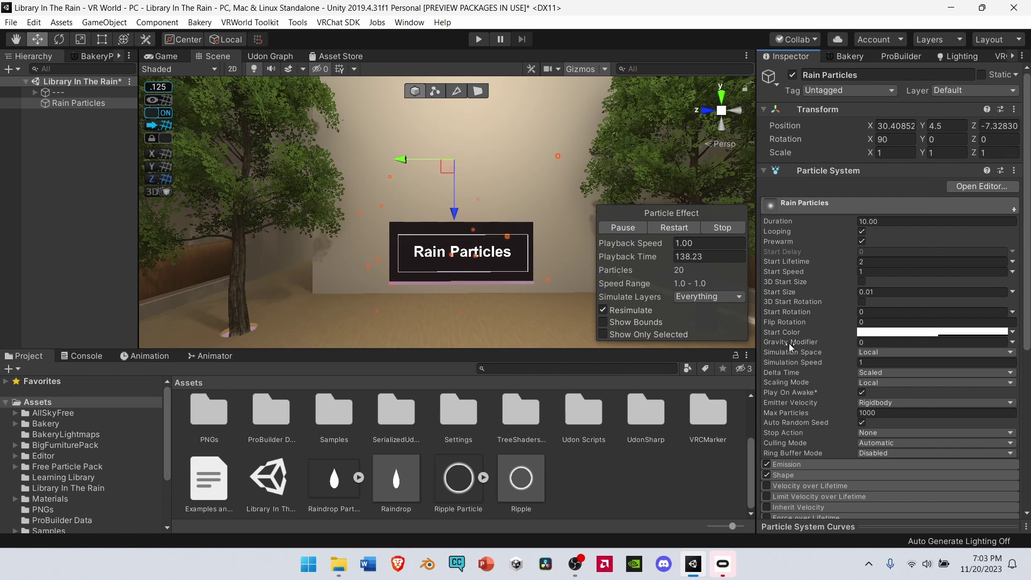
# Set the Rain Particles gravity modifier to 1 and the simulation space to World.
pyautogui.click(866, 343)
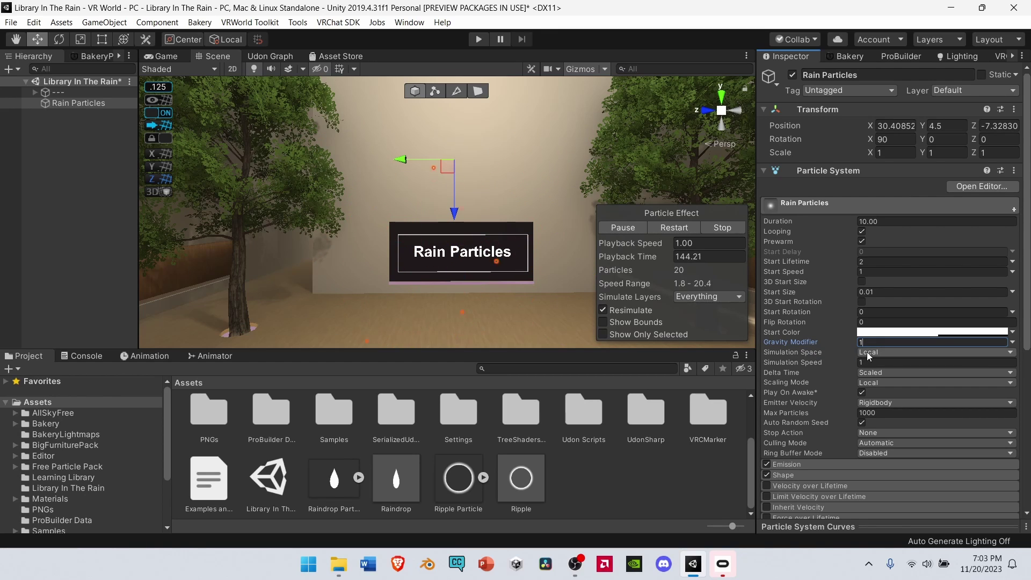
pyautogui.click(867, 352)
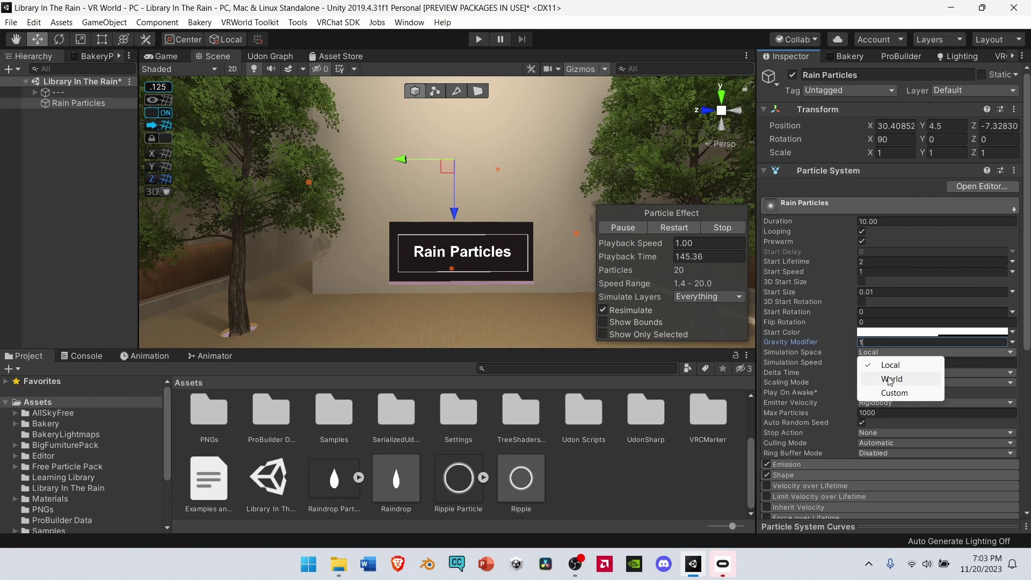
pyautogui.click(890, 379)
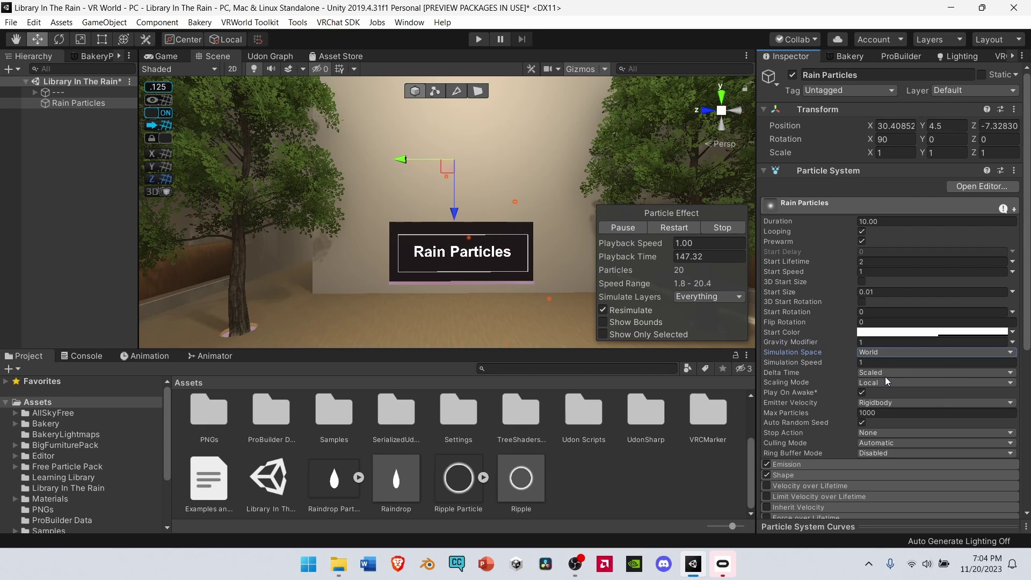
# Set the Rain Particles emission to a rate over time of 150 and a rate over distance of 20.
pyautogui.scroll(-3, 881, 377)
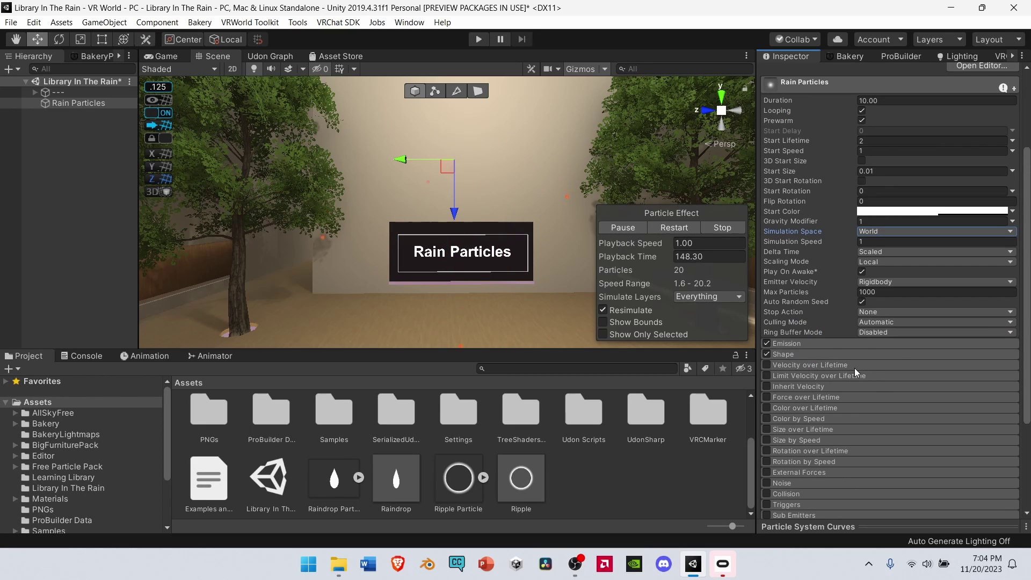
pyautogui.click(818, 344)
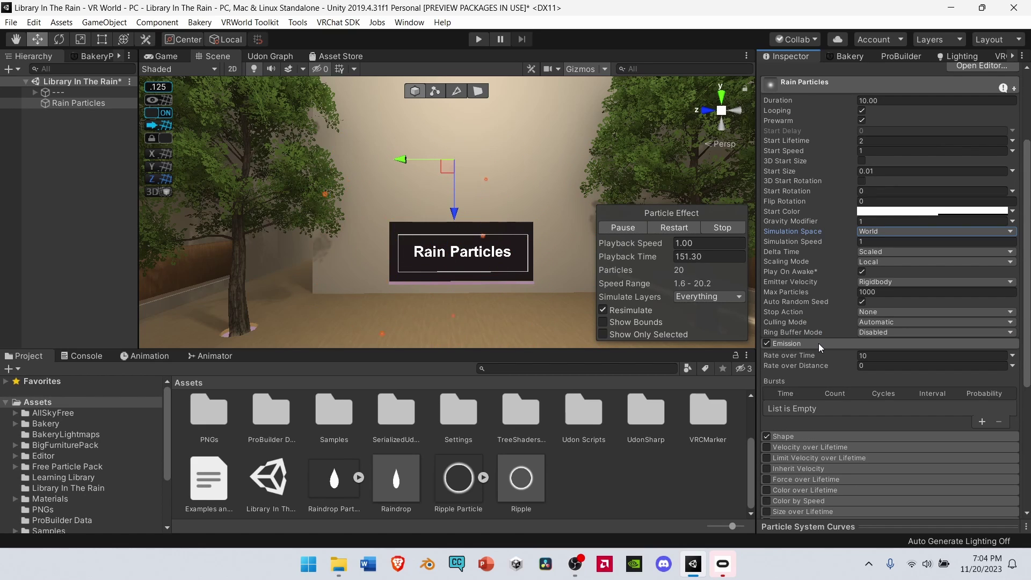
pyautogui.click(879, 356)
pyautogui.write('1')
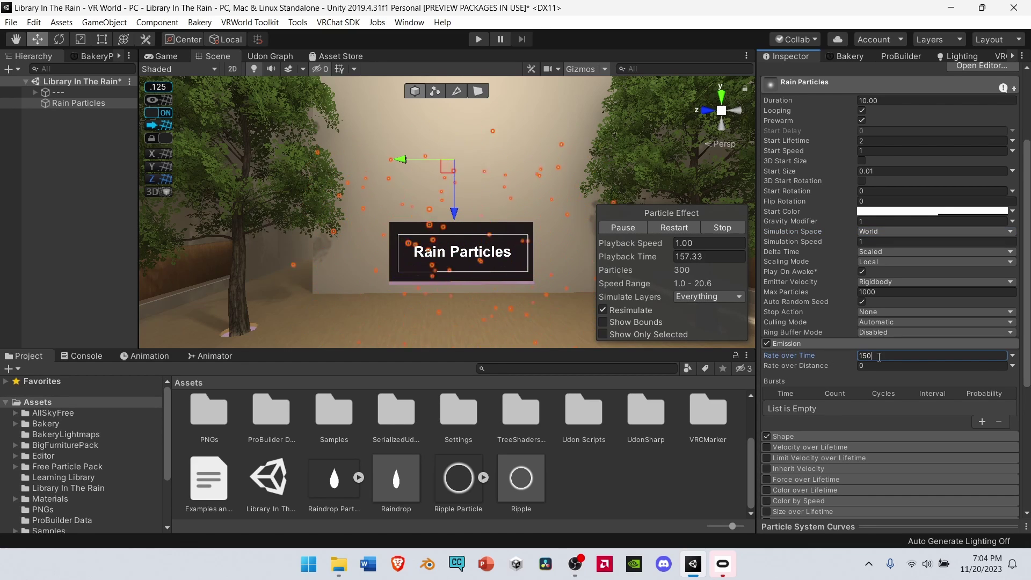
pyautogui.click(871, 366)
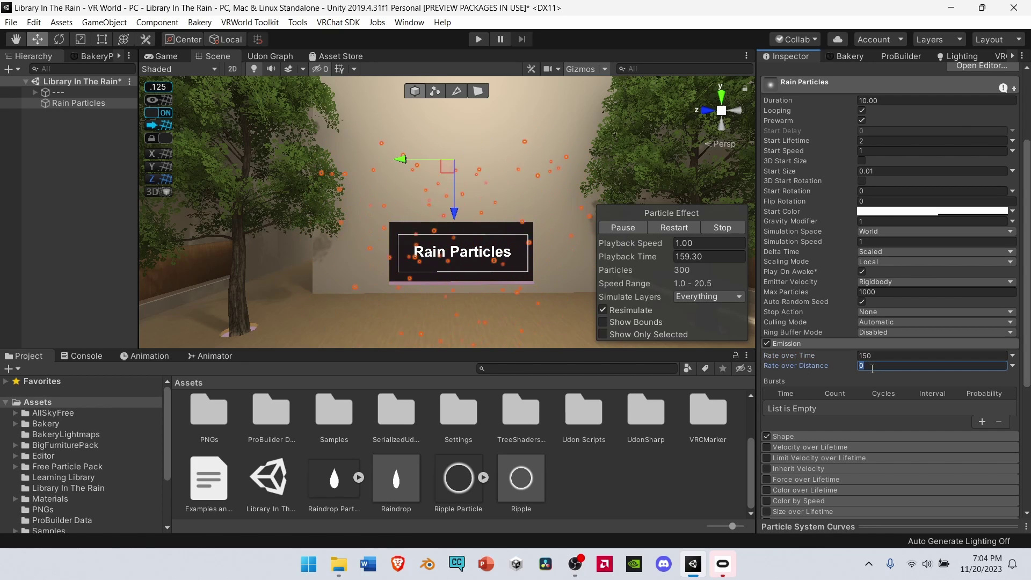
pyautogui.write('20')
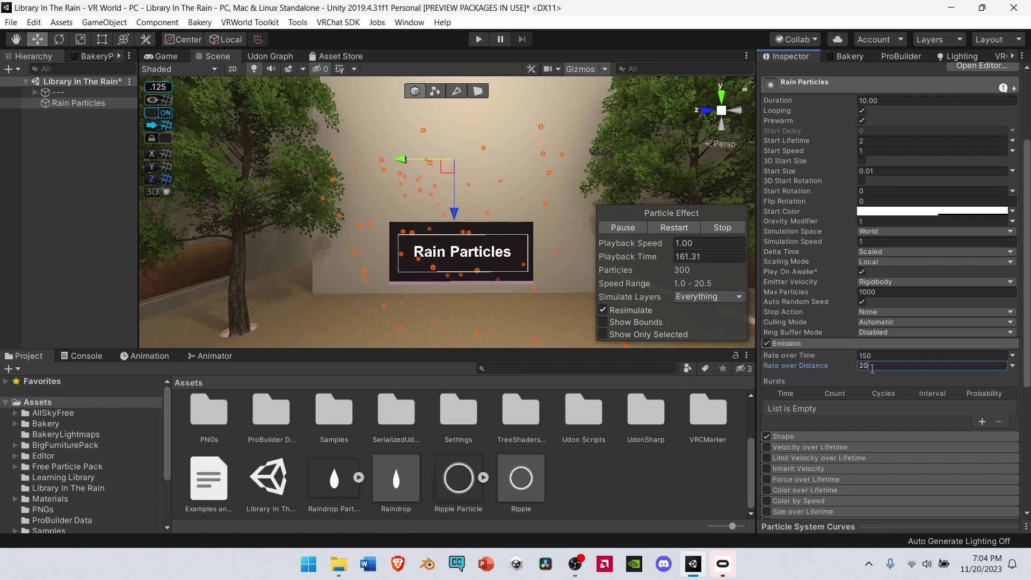
# Change the Rain Particles emitter shape to Box and set its scale to 10 on X, Y and Z.
pyautogui.scroll(-5, 856, 208)
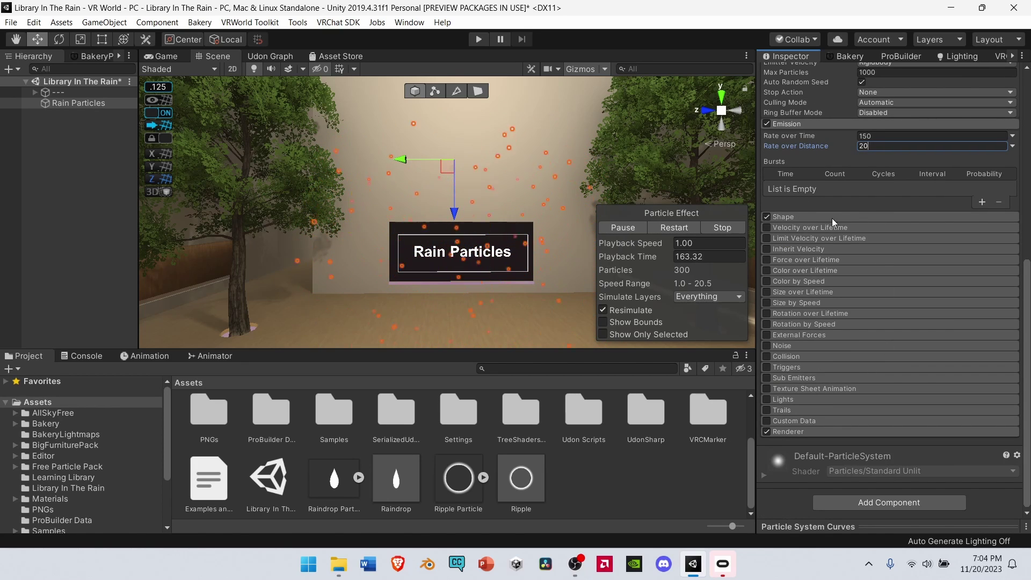
pyautogui.click(833, 216)
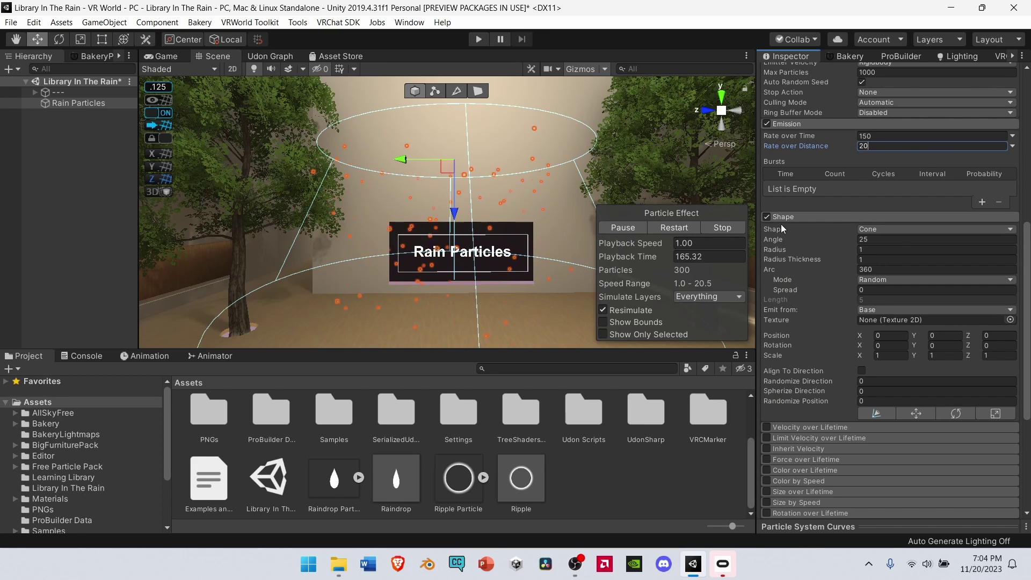
pyautogui.click(885, 228)
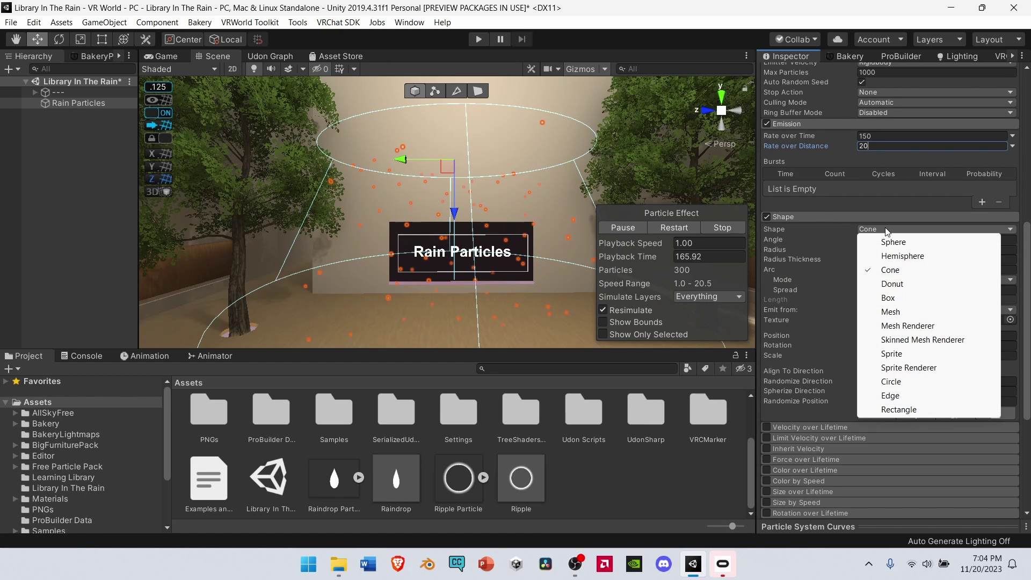
pyautogui.click(899, 298)
pyautogui.click(892, 285)
pyautogui.write('10')
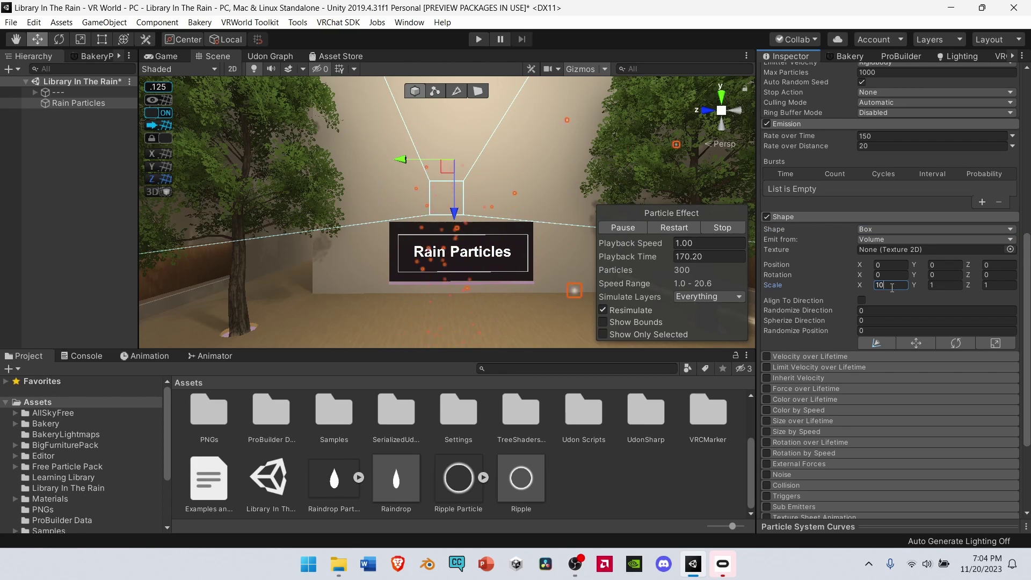
pyautogui.click(945, 285)
pyautogui.write('10')
pyautogui.click(989, 285)
pyautogui.write('10')
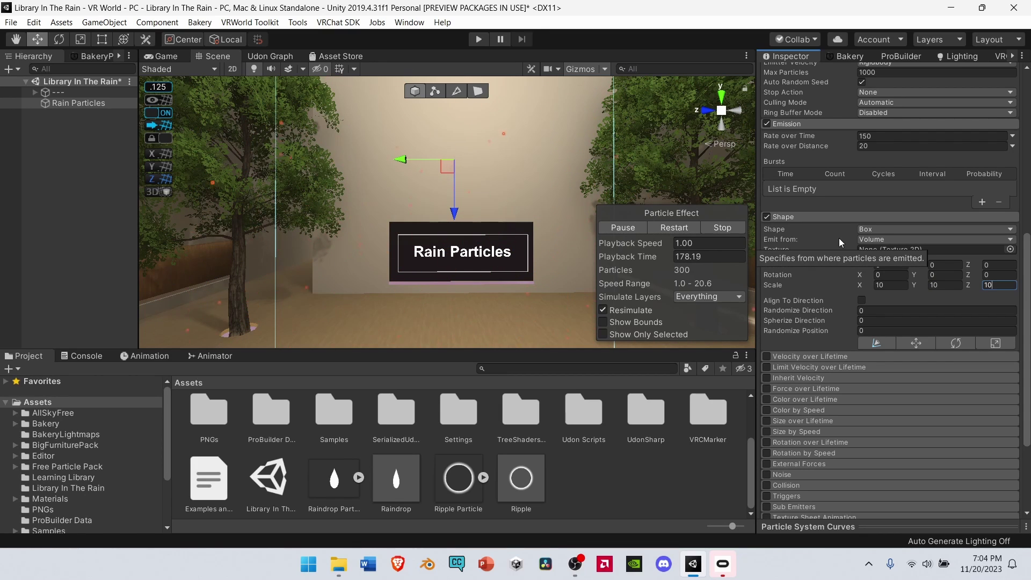
# Enable the Collision module on the Rain Particles and set the collision type to World.
pyautogui.scroll(-5, 850, 268)
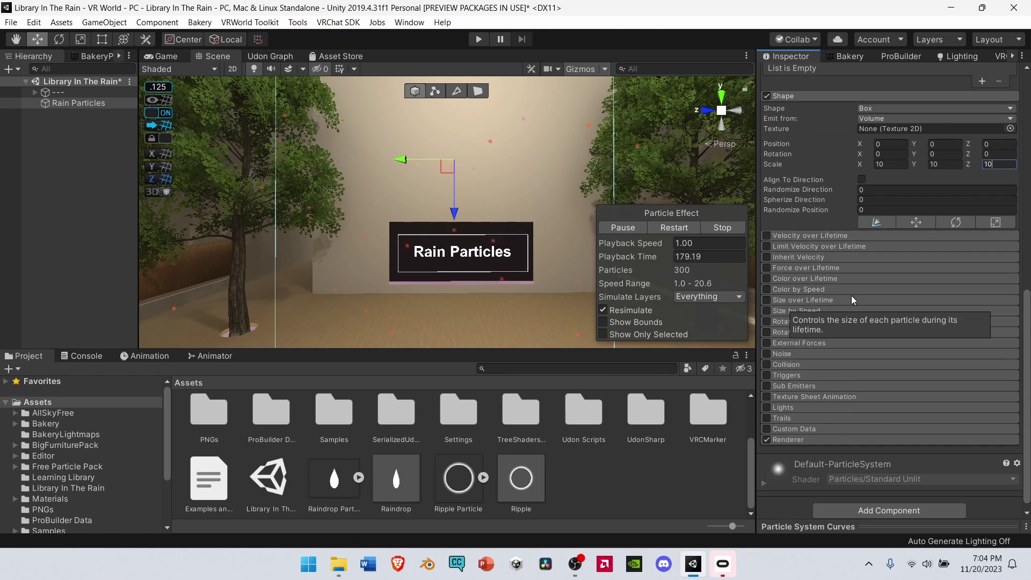
pyautogui.click(767, 364)
pyautogui.click(795, 365)
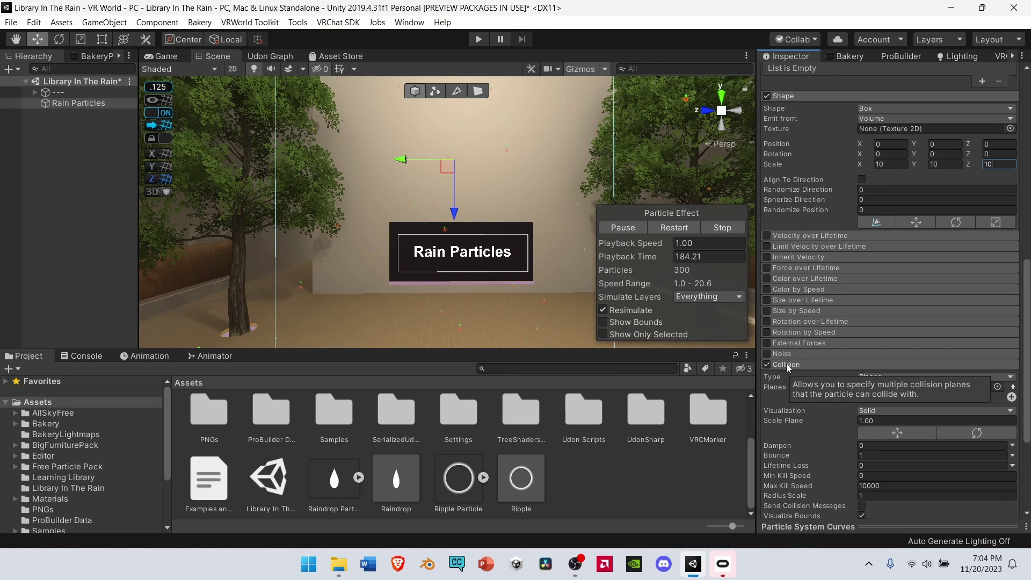
pyautogui.scroll(-5, 845, 386)
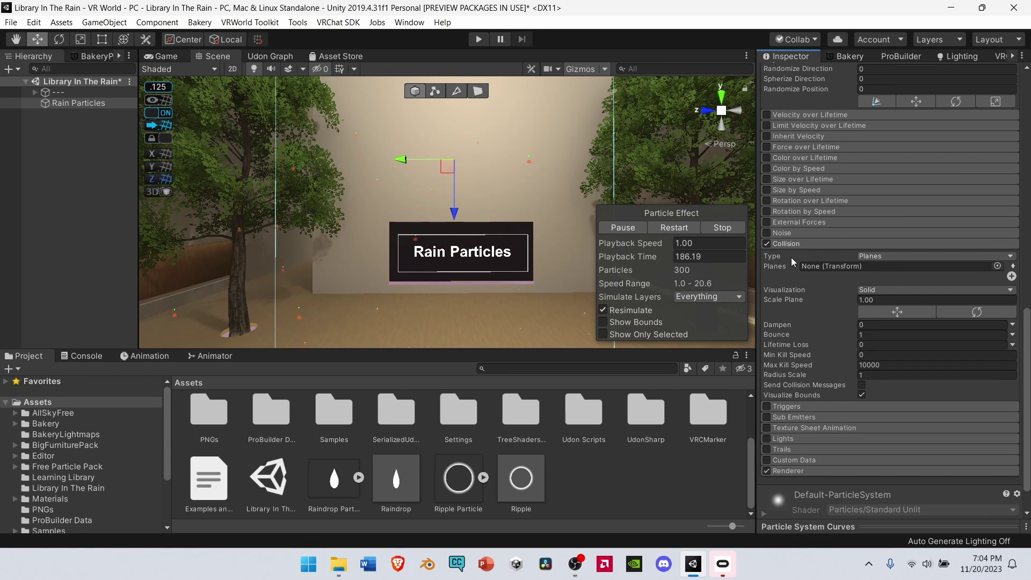
pyautogui.click(870, 257)
pyautogui.click(894, 285)
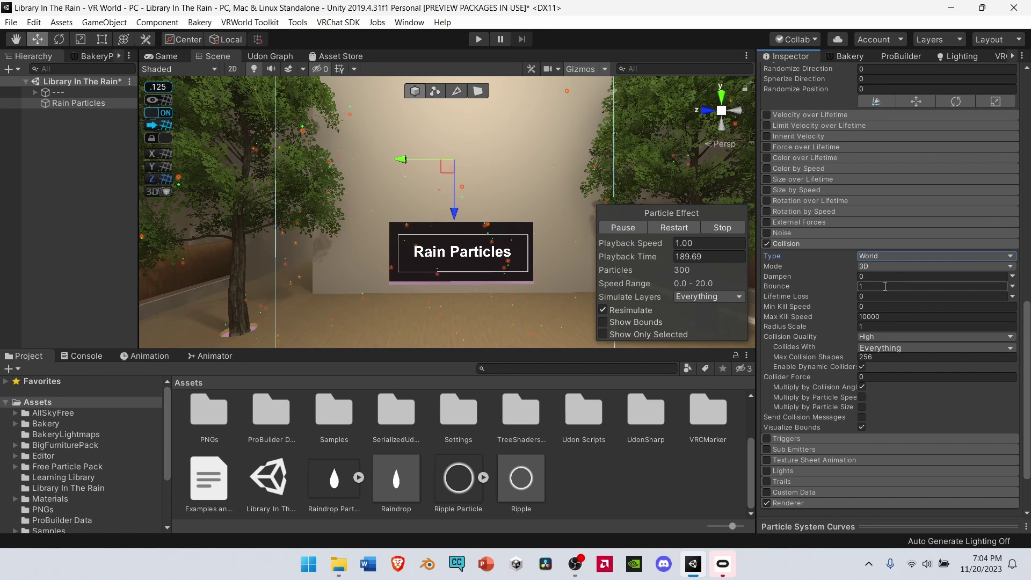
# Set the Rain Particles collision bounce to 0 and lifetime loss to 1.
pyautogui.click(884, 287)
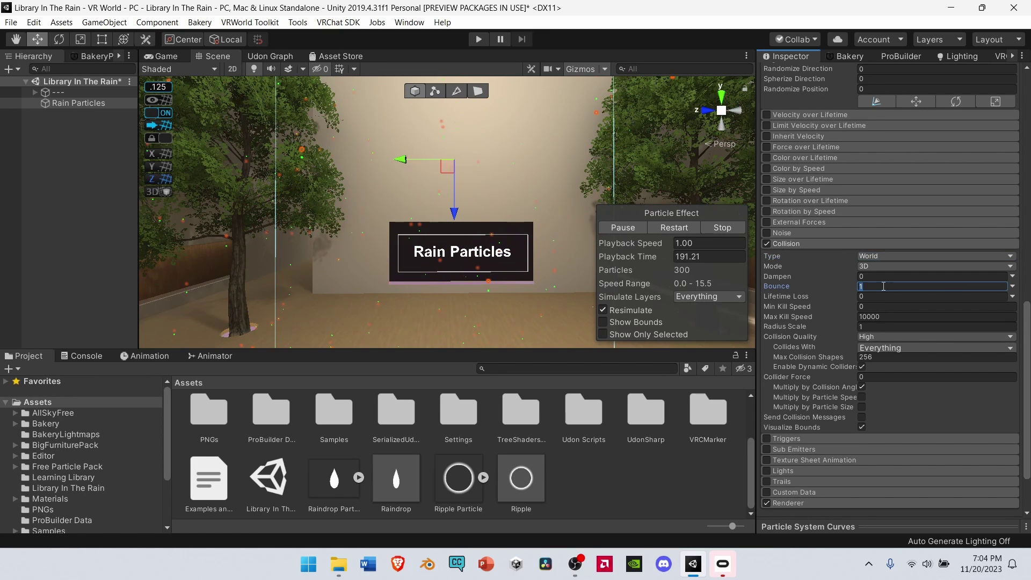
pyautogui.write('0')
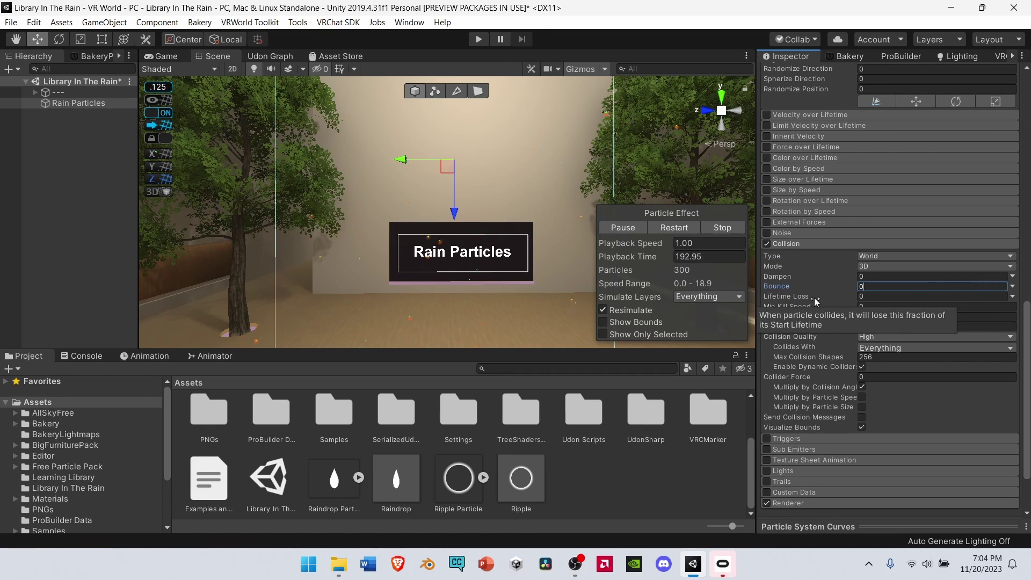
pyautogui.click(876, 296)
pyautogui.write('1')
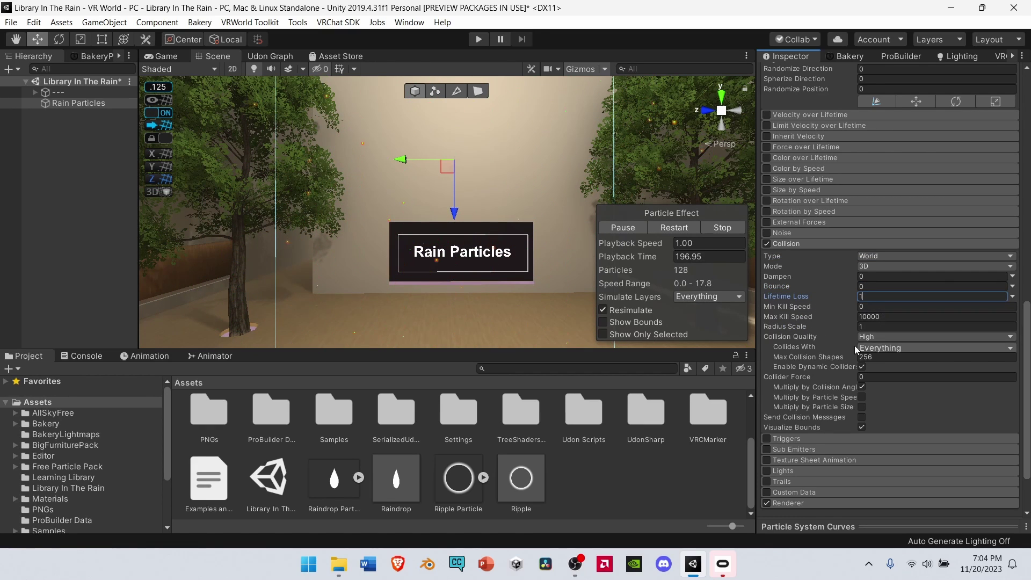
# Exclude the Player and PlayerLocal layers from what the Rain Particles collide with.
pyautogui.click(884, 349)
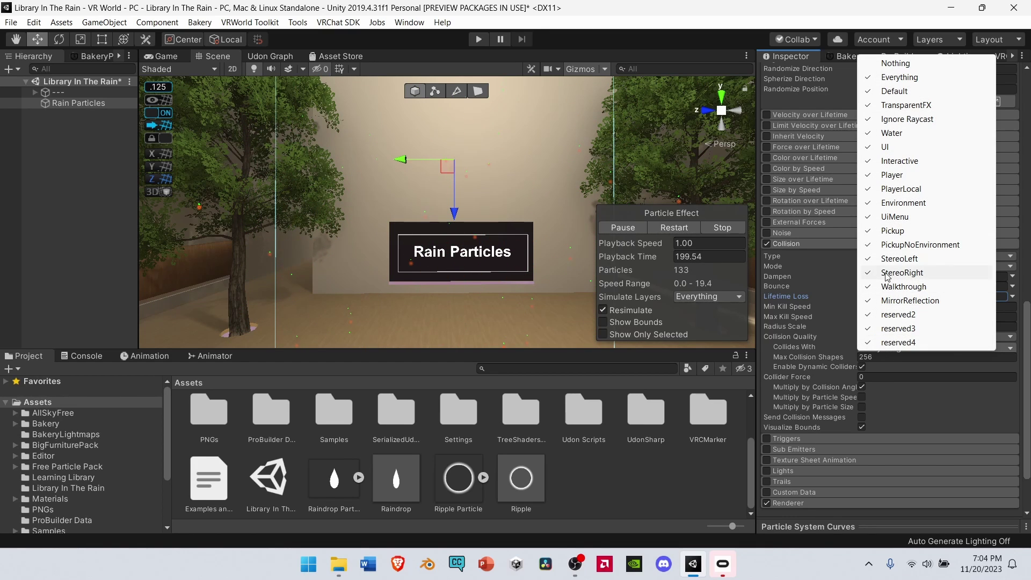
pyautogui.click(892, 175)
pyautogui.click(894, 346)
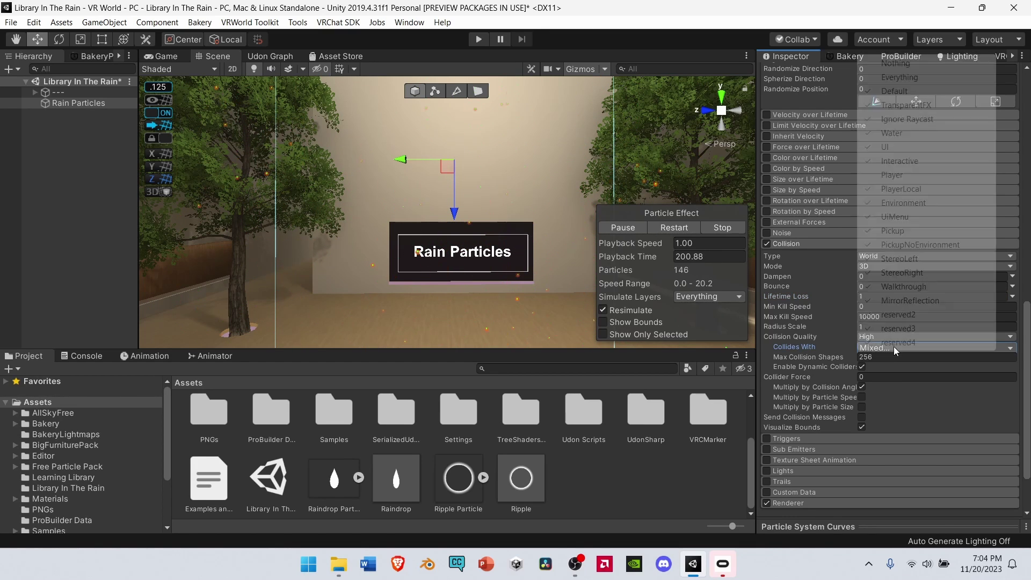
pyautogui.click(897, 191)
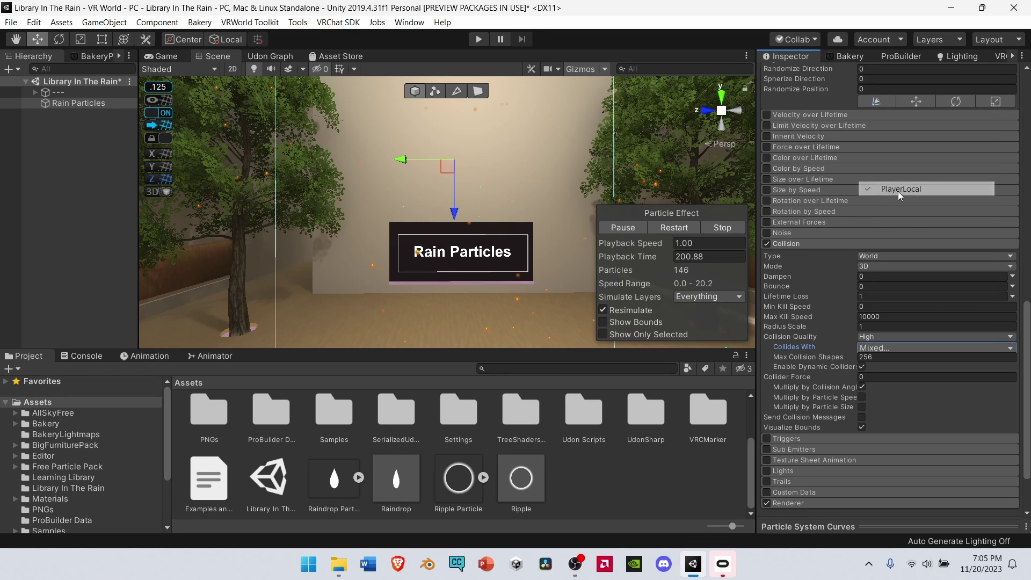
# Enable Sub Emitters on the Rain Particles, add a second sub emitter, and set both to trigger on Death.
pyautogui.scroll(-3, 854, 297)
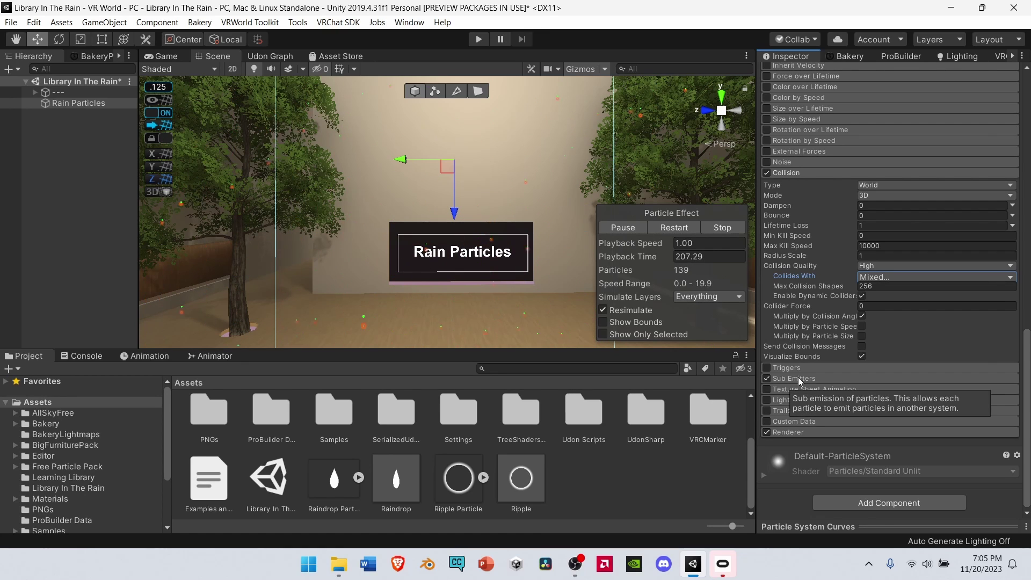
pyautogui.click(798, 377)
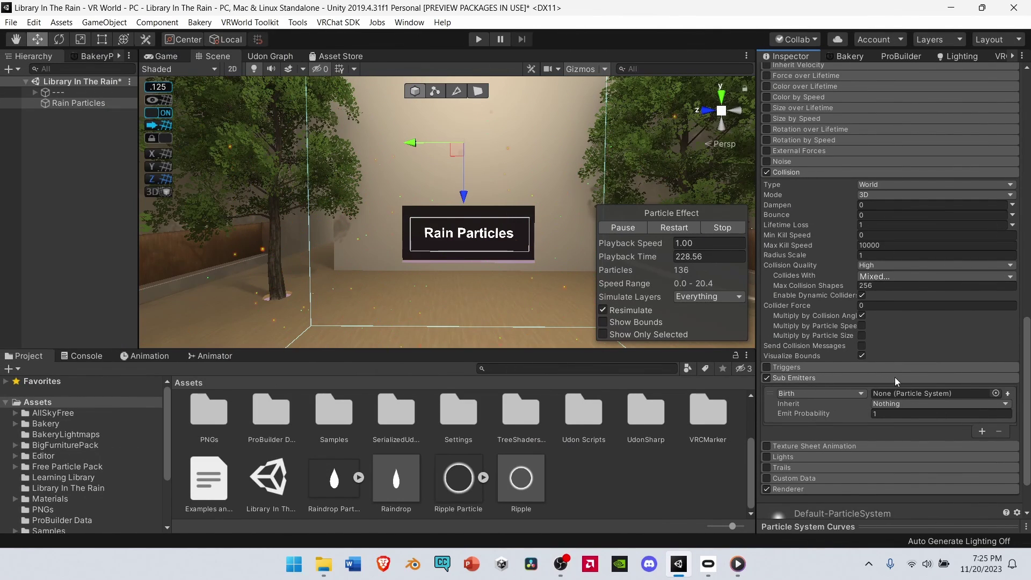
pyautogui.click(982, 430)
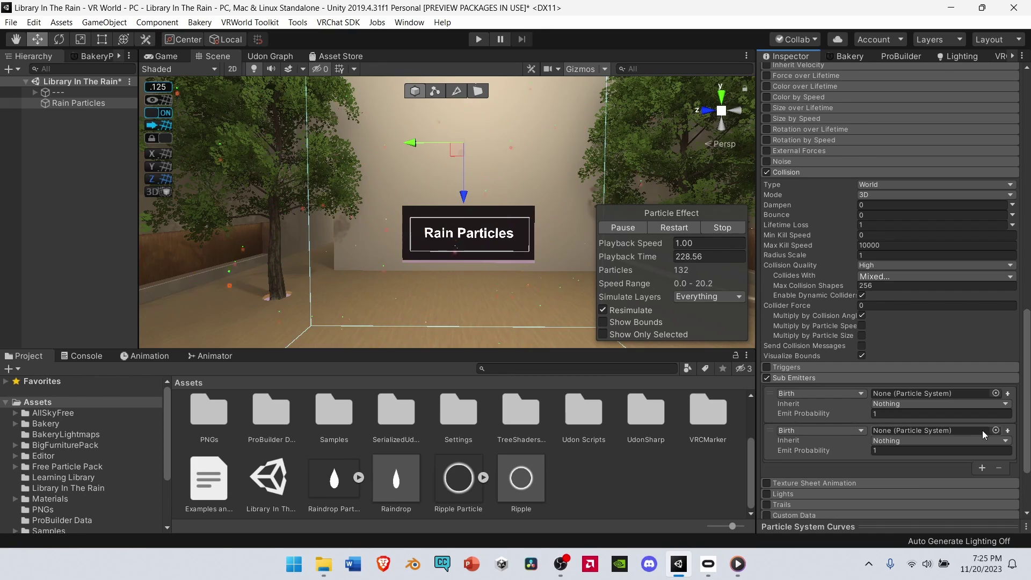
pyautogui.click(806, 394)
pyautogui.click(824, 435)
pyautogui.click(823, 429)
pyautogui.click(821, 471)
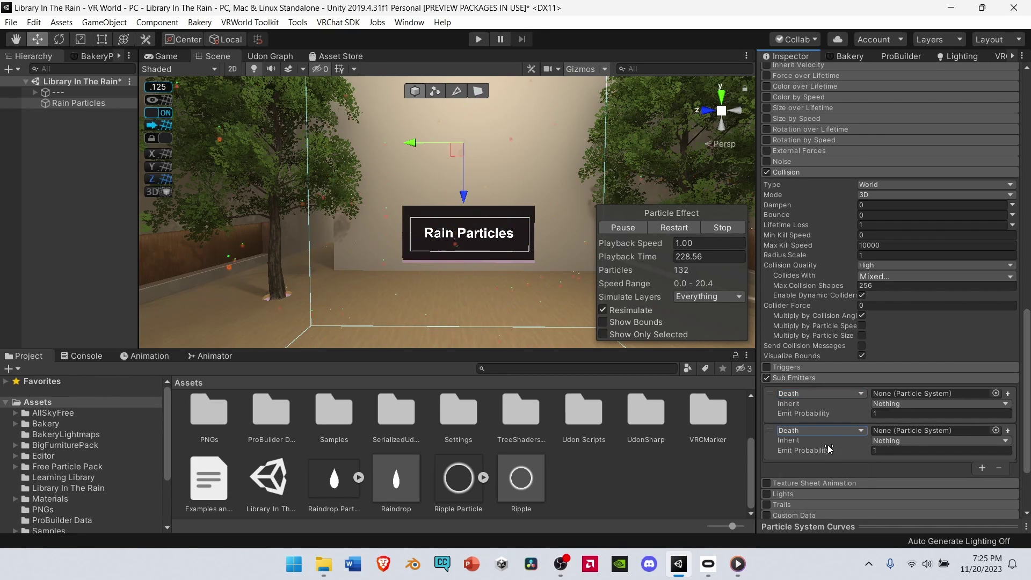
# Set the emit probability of both Death sub emitters to 0.5.
pyautogui.click(883, 414)
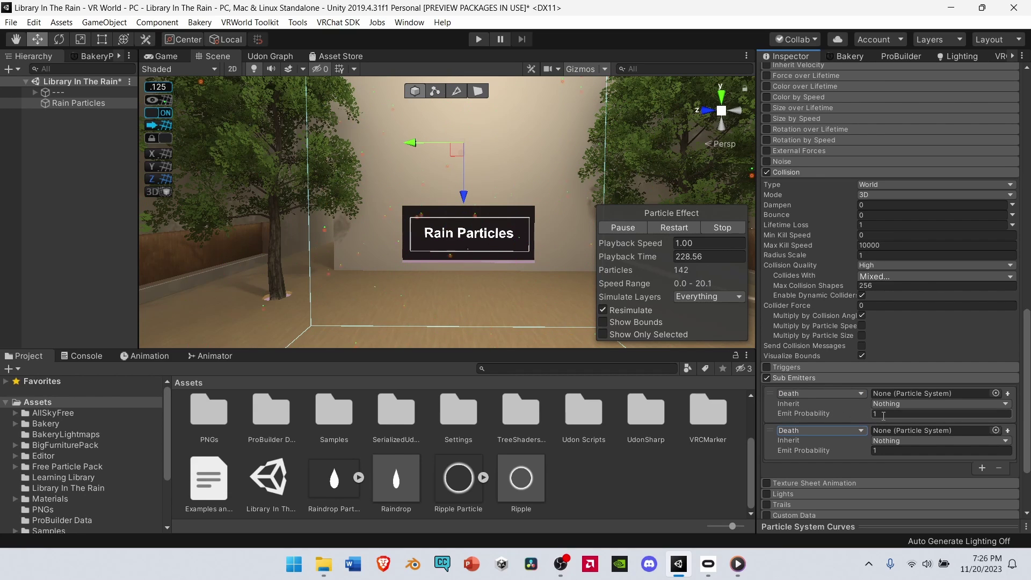
pyautogui.write('.5')
pyautogui.click(889, 451)
pyautogui.write('.5')
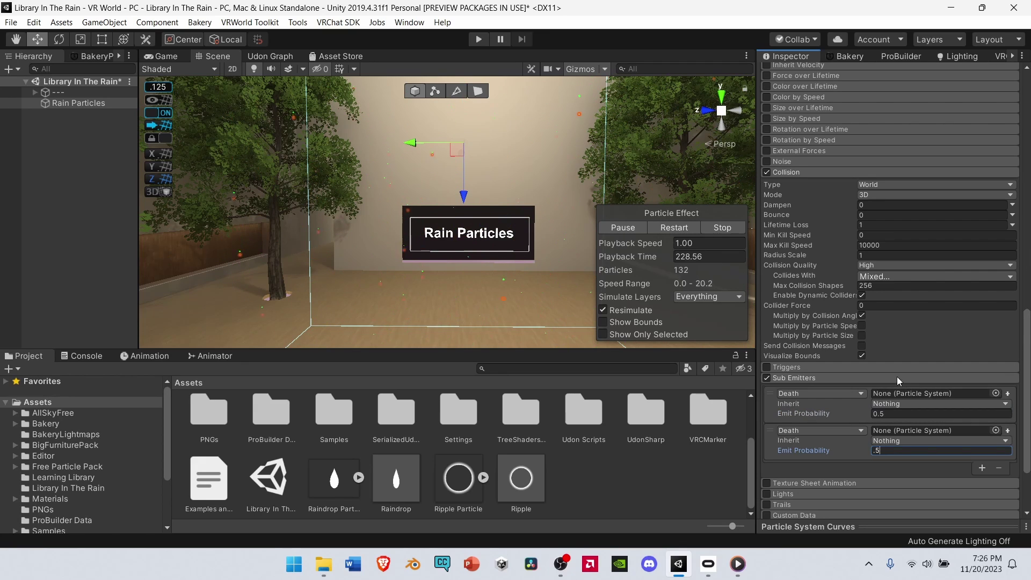
# Set the Rain Particles renderer's render mode to Stretched Billboard.
pyautogui.scroll(-4, 837, 437)
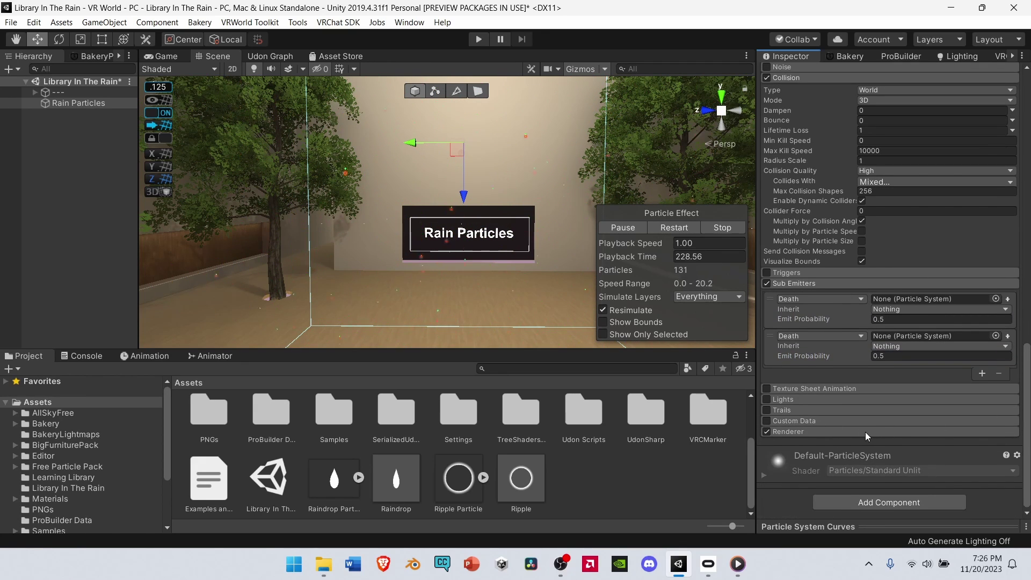
pyautogui.click(865, 431)
pyautogui.scroll(-4, 865, 432)
pyautogui.scroll(-5, 890, 301)
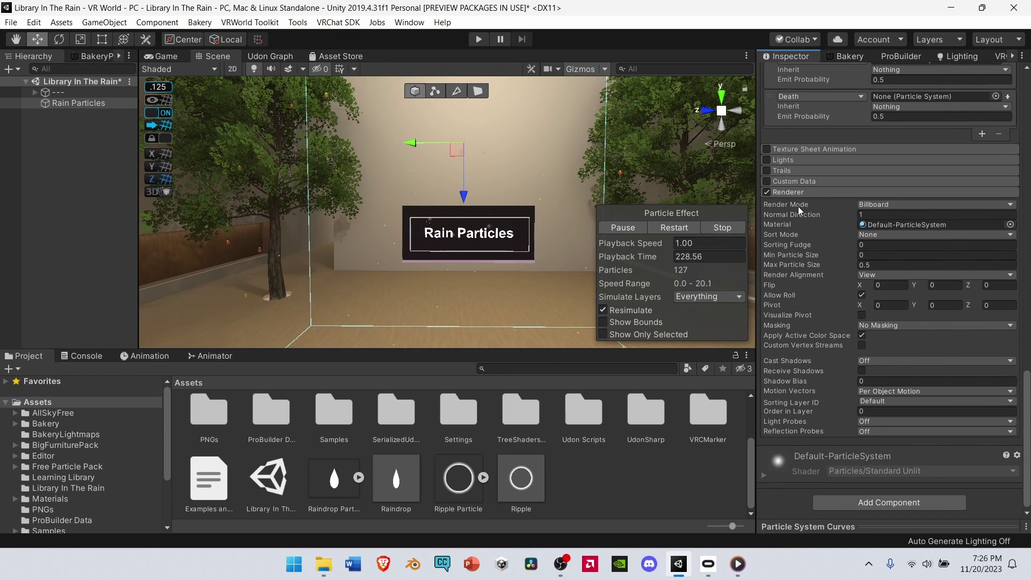
pyautogui.click(903, 206)
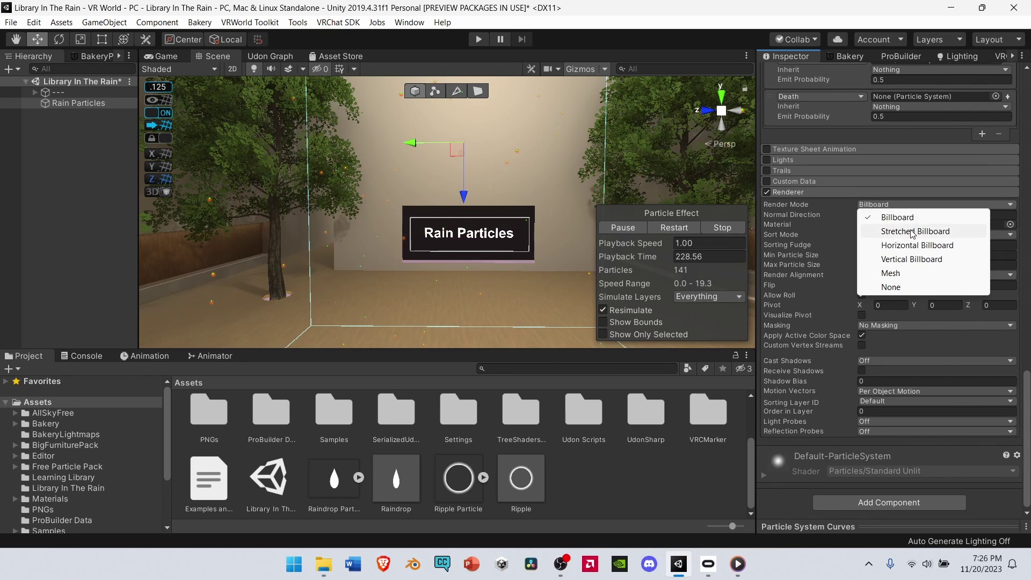
pyautogui.click(912, 231)
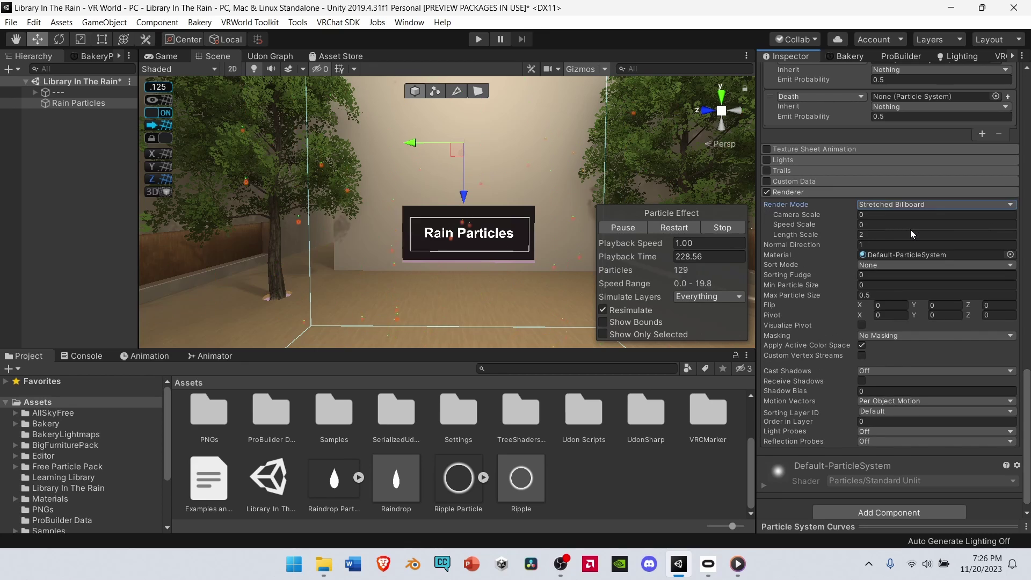
# Set the Rain Particles stretched billboard's speed scale to 0.1 and length scale to 10.
pyautogui.click(880, 225)
pyautogui.write('0.1')
pyautogui.click(875, 234)
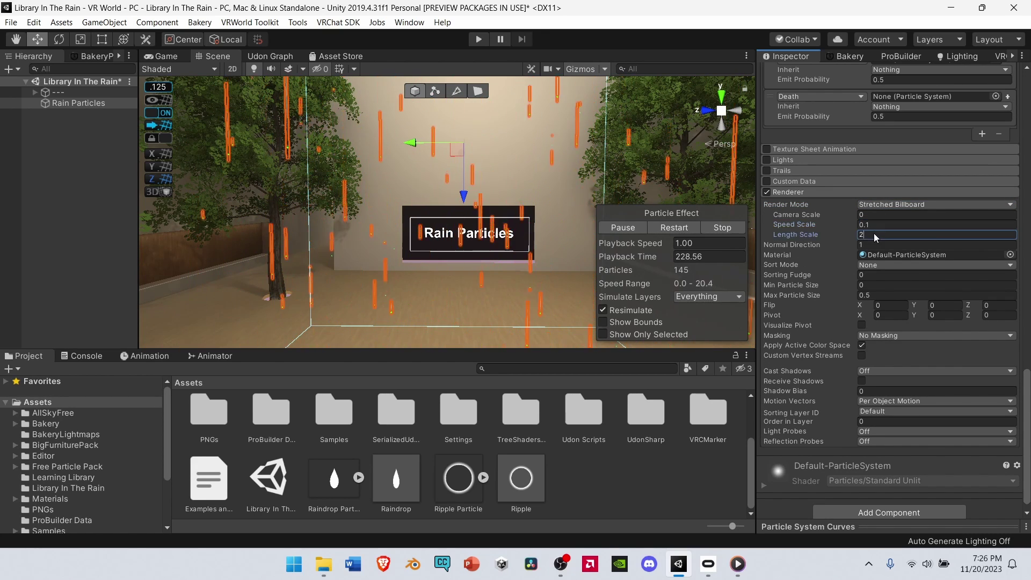
pyautogui.doubleClick(875, 235)
pyautogui.write('10')
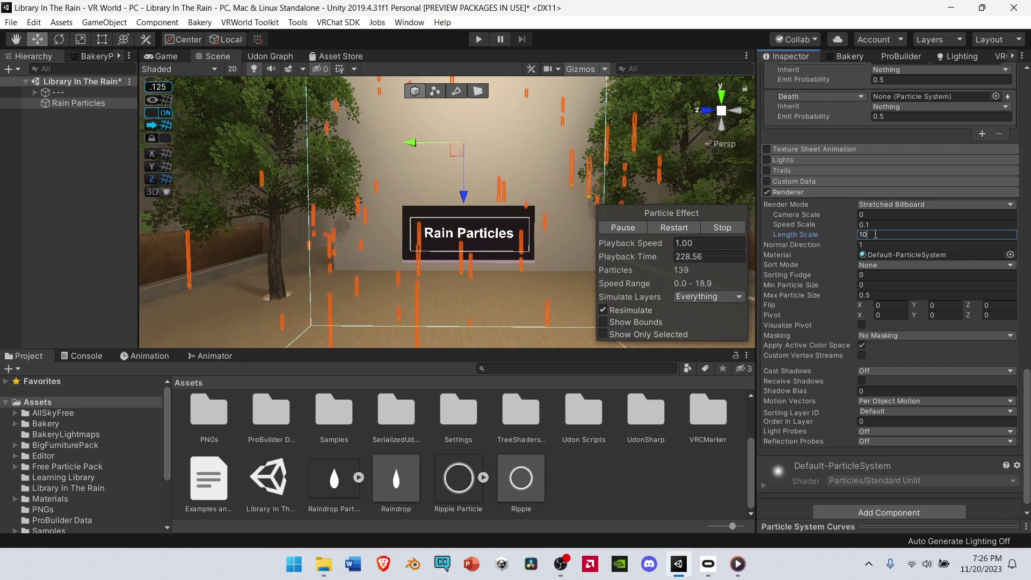
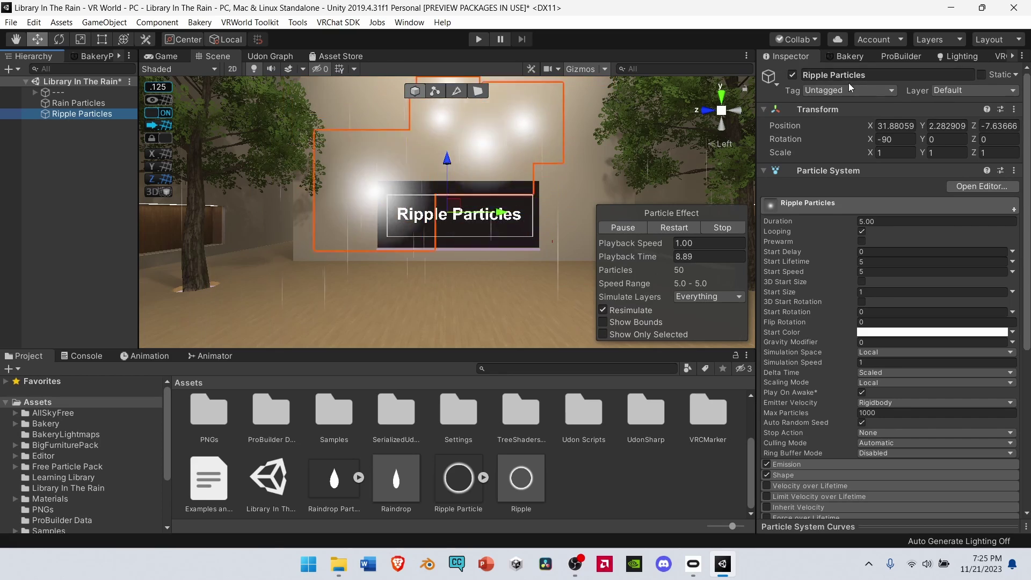
# Set the Ripple Particles X rotation to -180 and turn off looping.
pyautogui.click(883, 141)
pyautogui.write('-180')
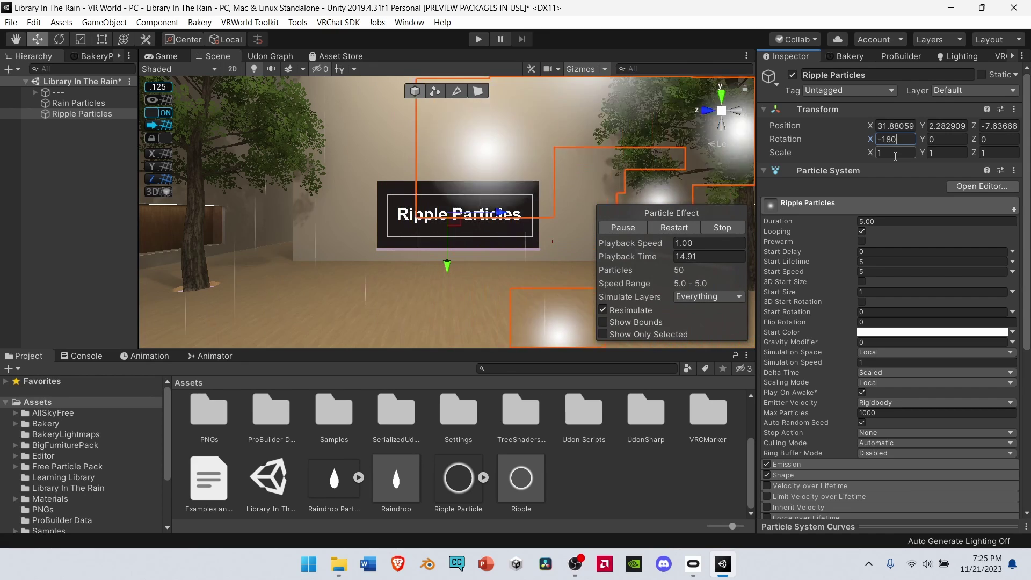
pyautogui.click(861, 232)
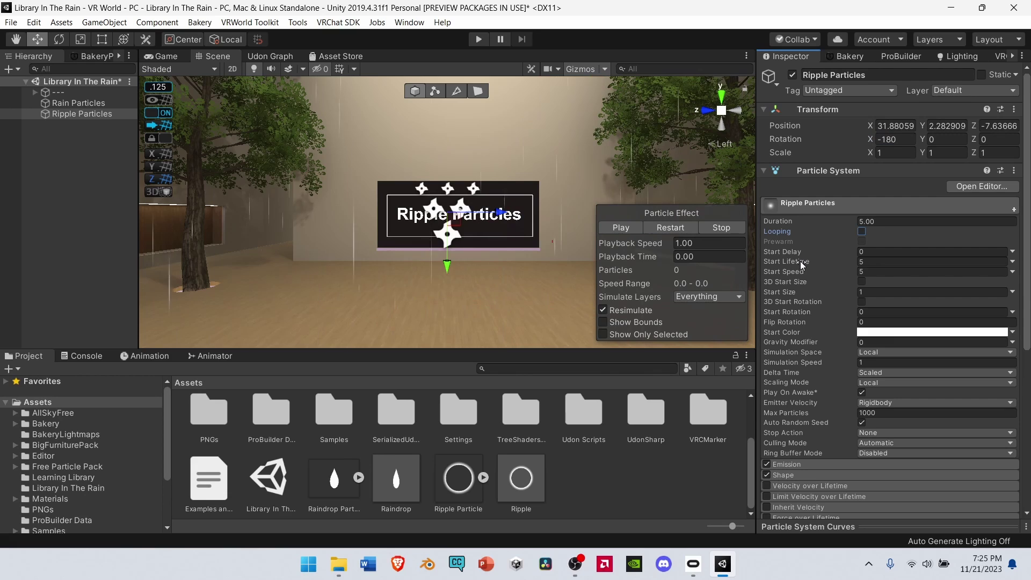
# Set the Ripple Particles start lifetime to 0.5, start speed to 0 and start size to 0.3.
pyautogui.click(866, 261)
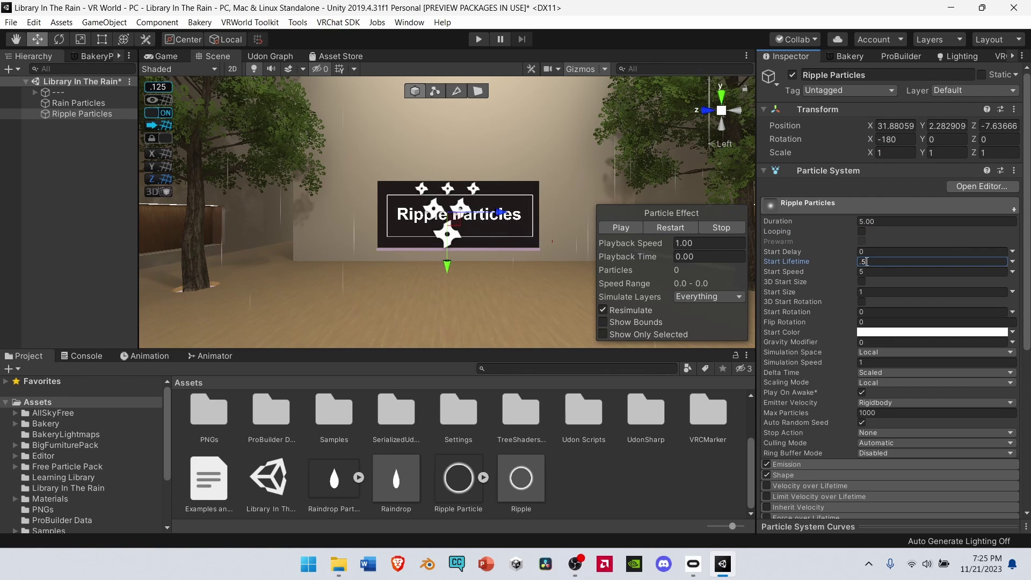
pyautogui.write('.5')
pyautogui.click(886, 271)
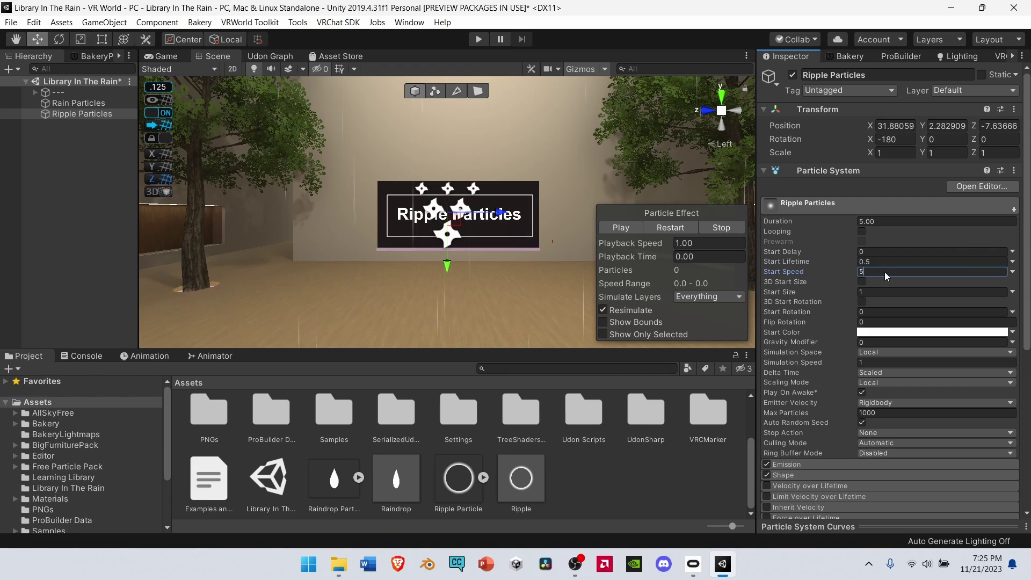
pyautogui.write('0')
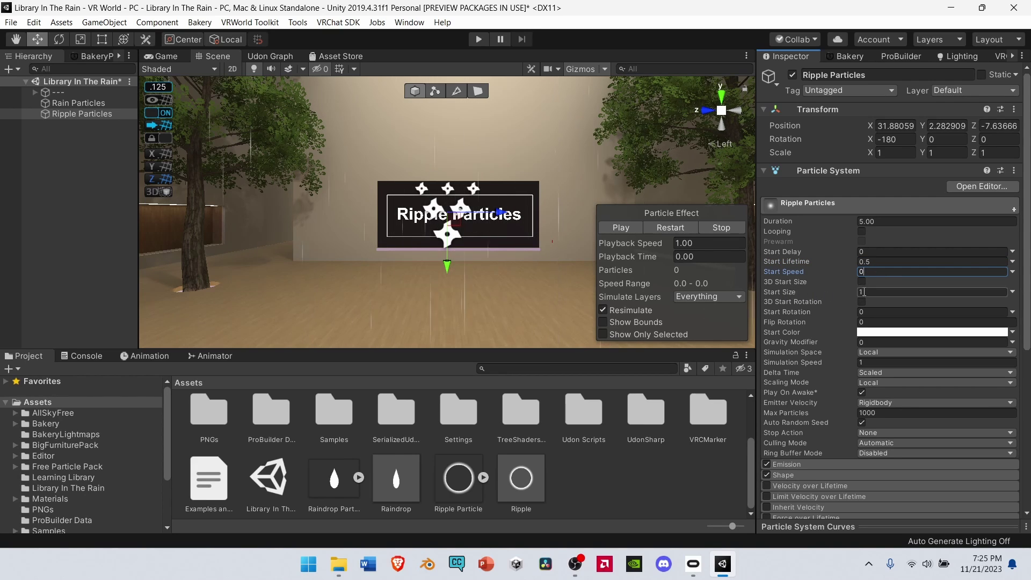
pyautogui.click(868, 292)
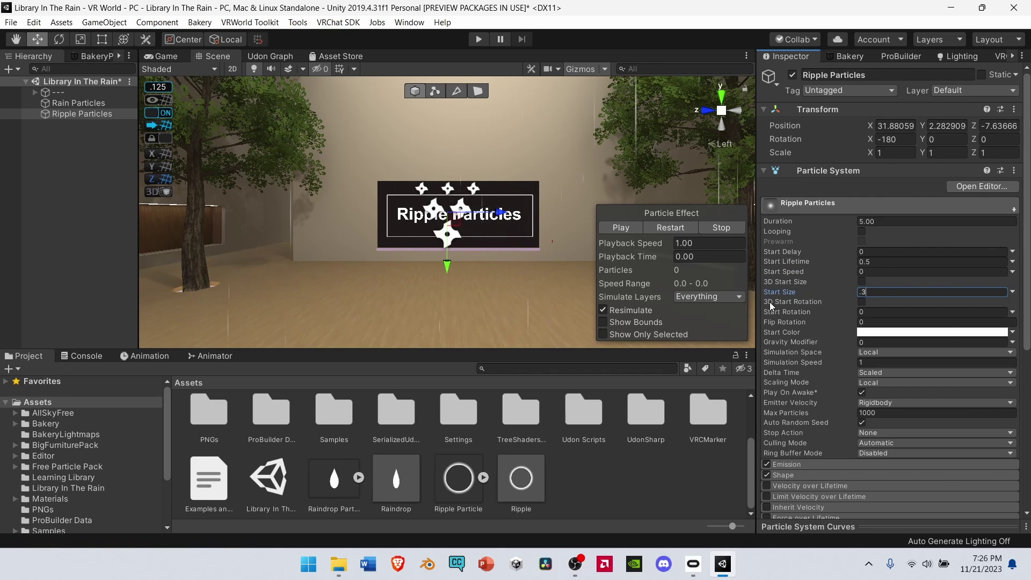
# Enable 3D Start Rotation on the Ripple Particles with X at 90, and set the simulation space to World.
pyautogui.click(862, 301)
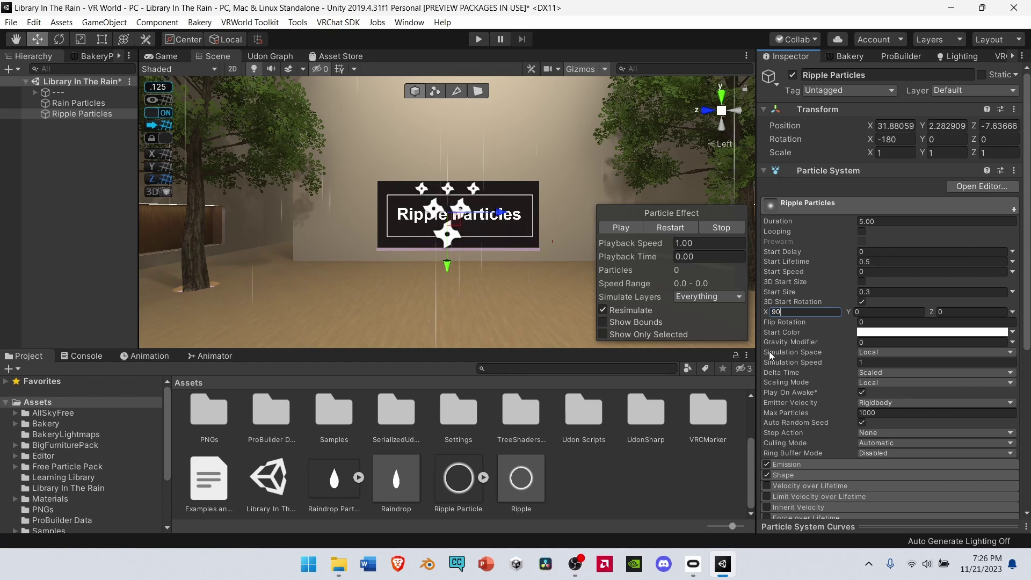
pyautogui.click(871, 355)
pyautogui.click(892, 379)
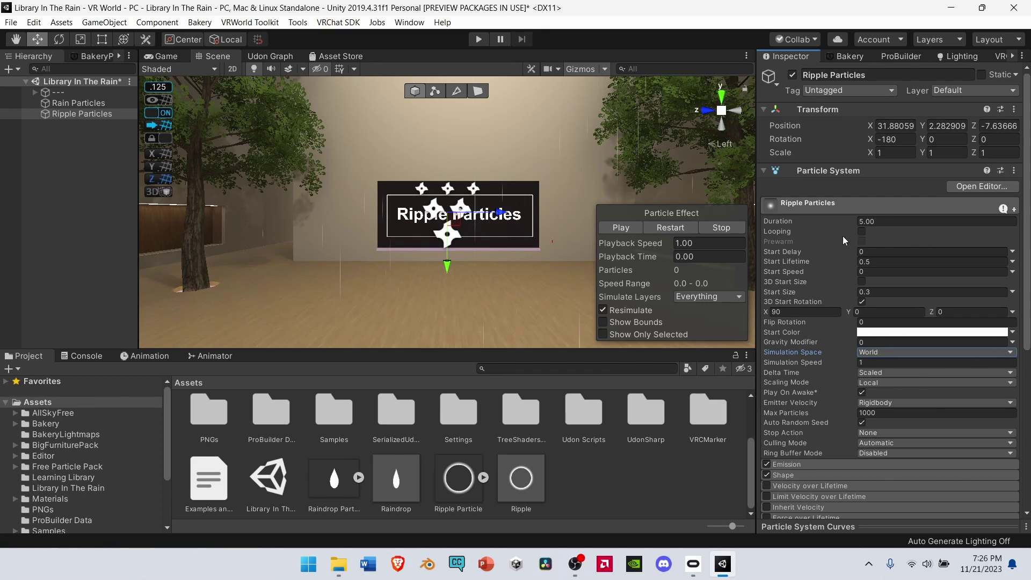
# Set the Ripple Particles emission rate over time to 0.
pyautogui.scroll(-4, 829, 356)
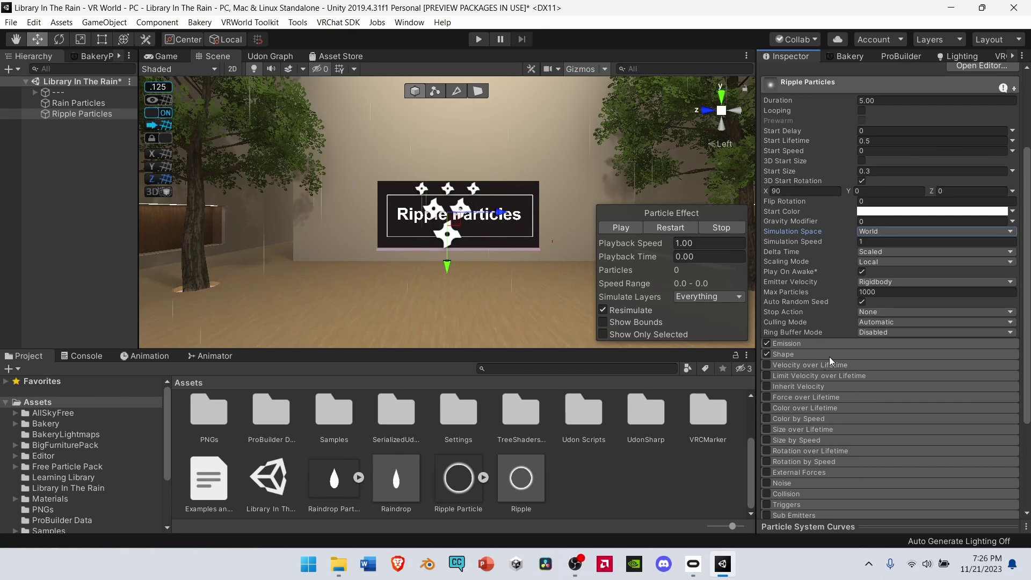
pyautogui.click(852, 343)
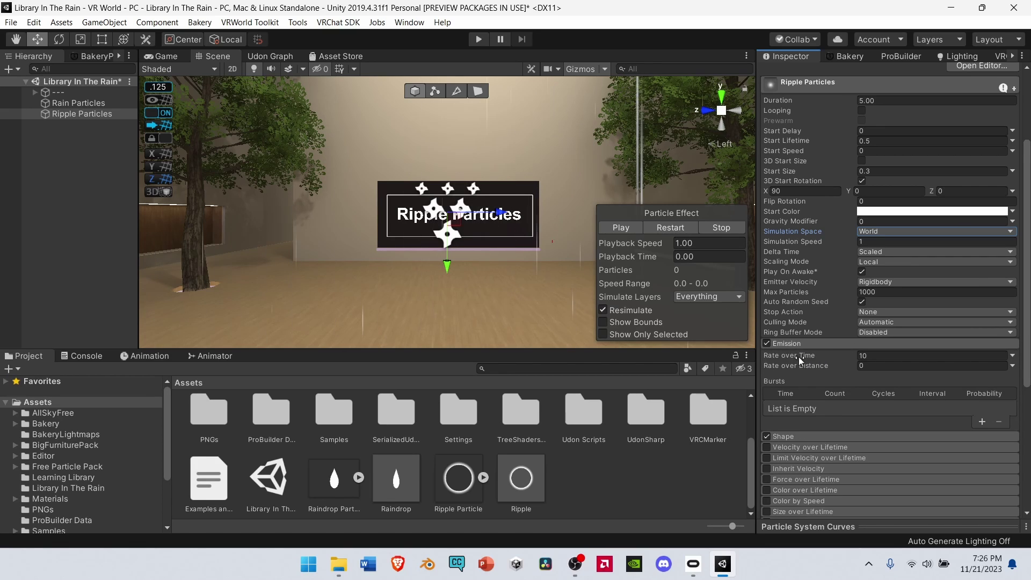
pyautogui.click(869, 356)
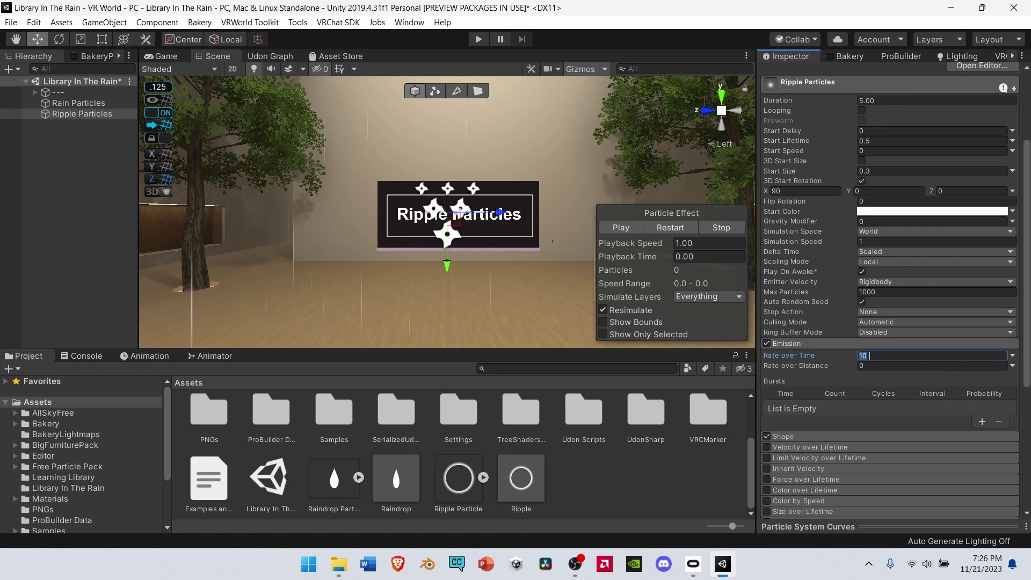
pyautogui.write('0')
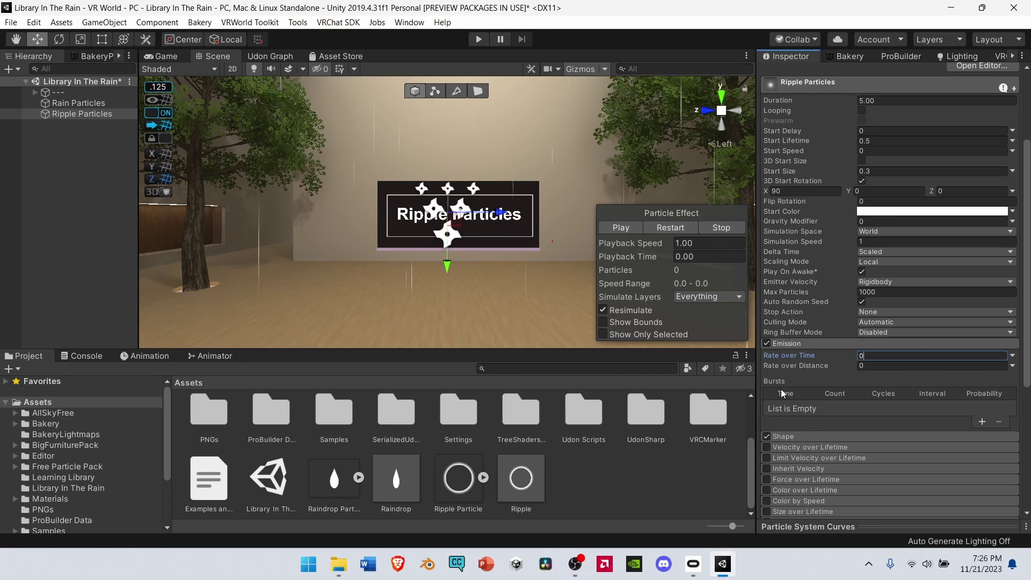
# Add an emission burst with a count of 1 to the Ripple Particles and disable the Shape module.
pyautogui.click(982, 422)
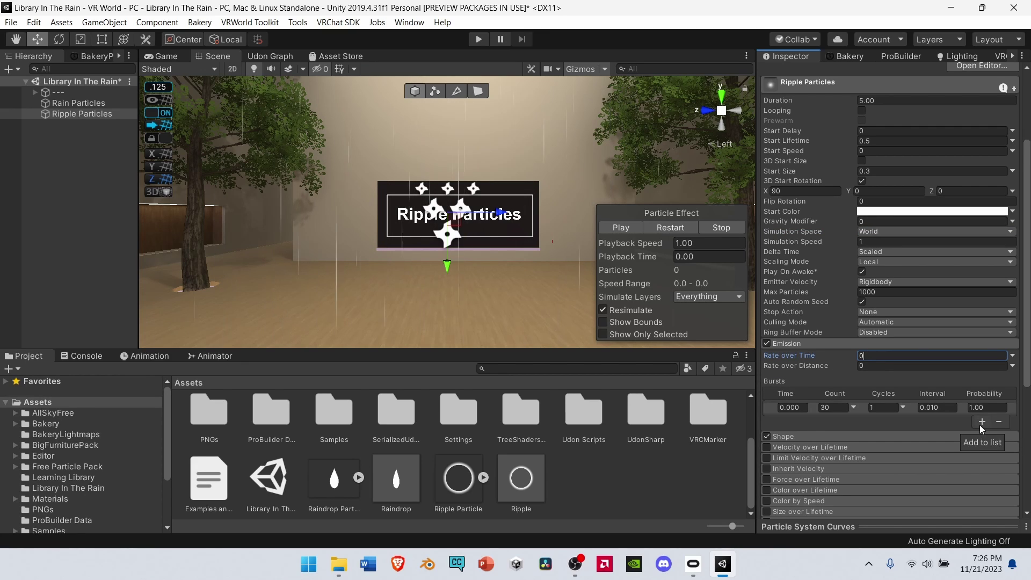
pyautogui.click(835, 408)
pyautogui.write('1')
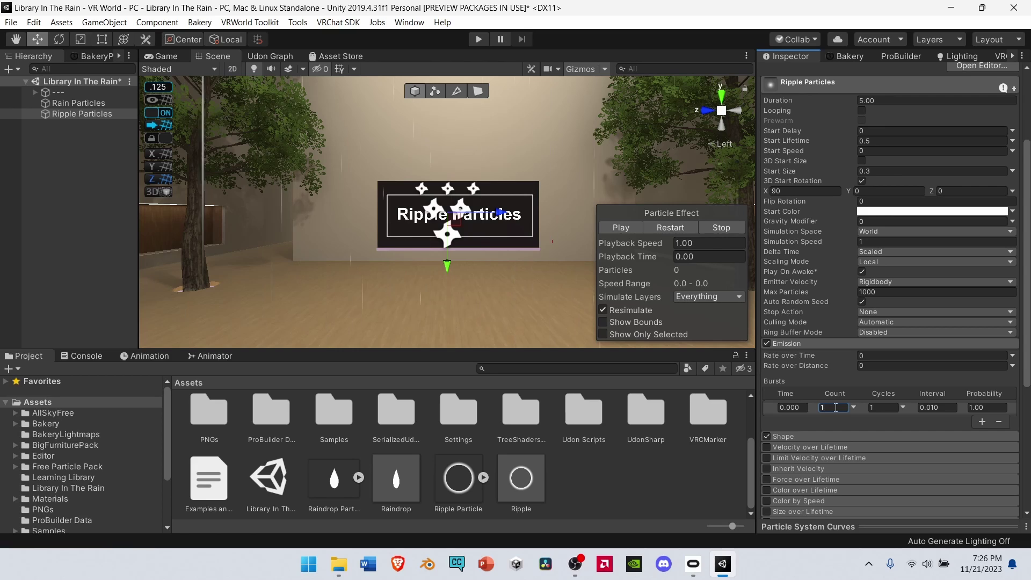
pyautogui.click(767, 436)
# Enable Color over Lifetime on the Ripple Particles and set the gradient's end alpha to 30.
pyautogui.scroll(-3, 767, 436)
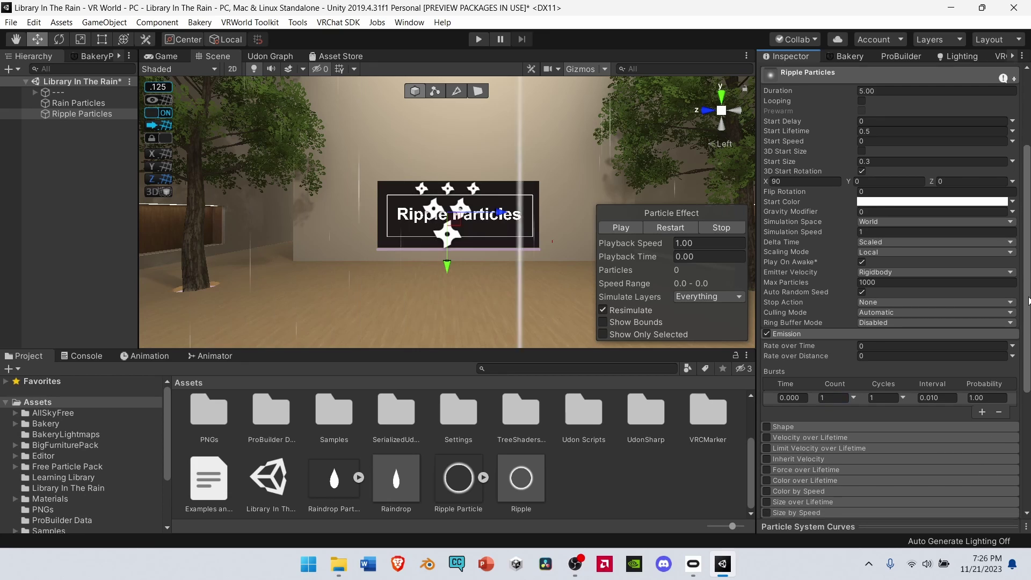
pyautogui.scroll(-7, 868, 359)
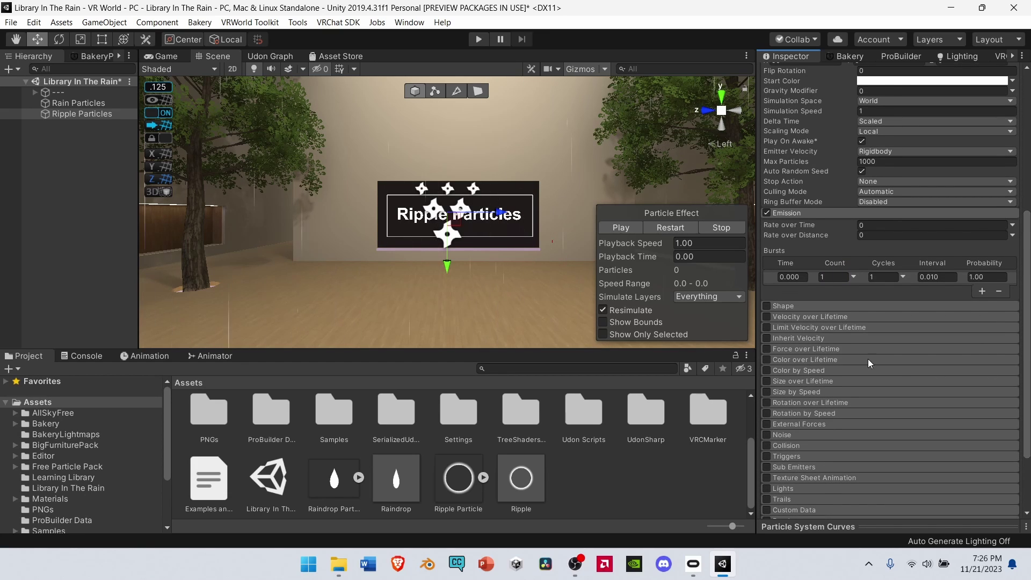
pyautogui.click(767, 360)
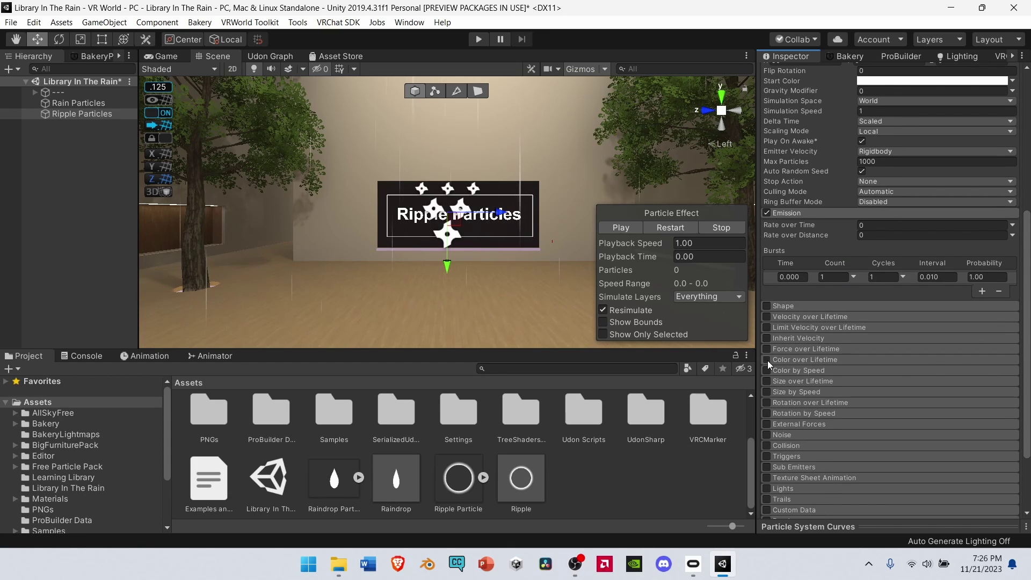
pyautogui.click(810, 359)
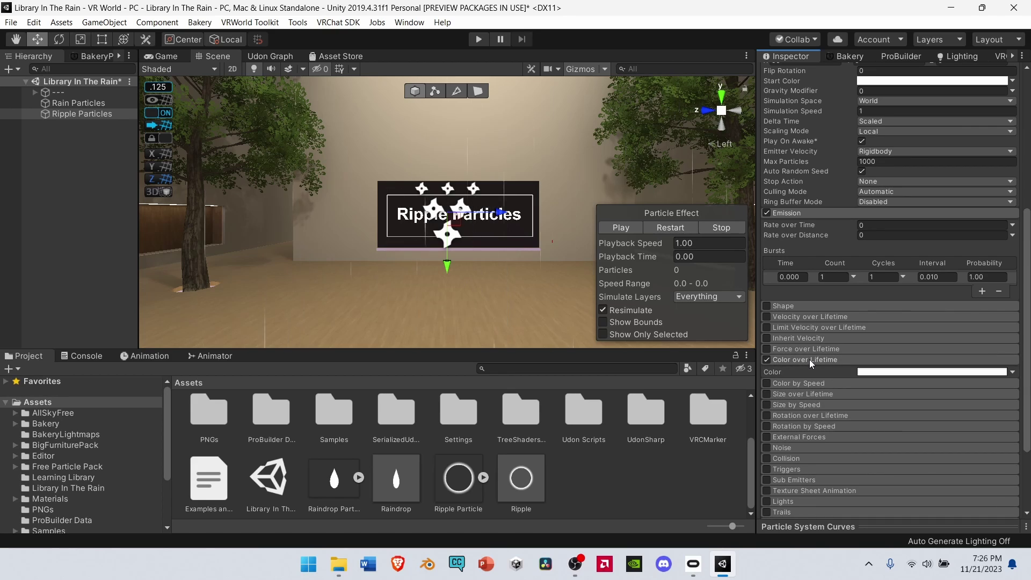
pyautogui.click(934, 372)
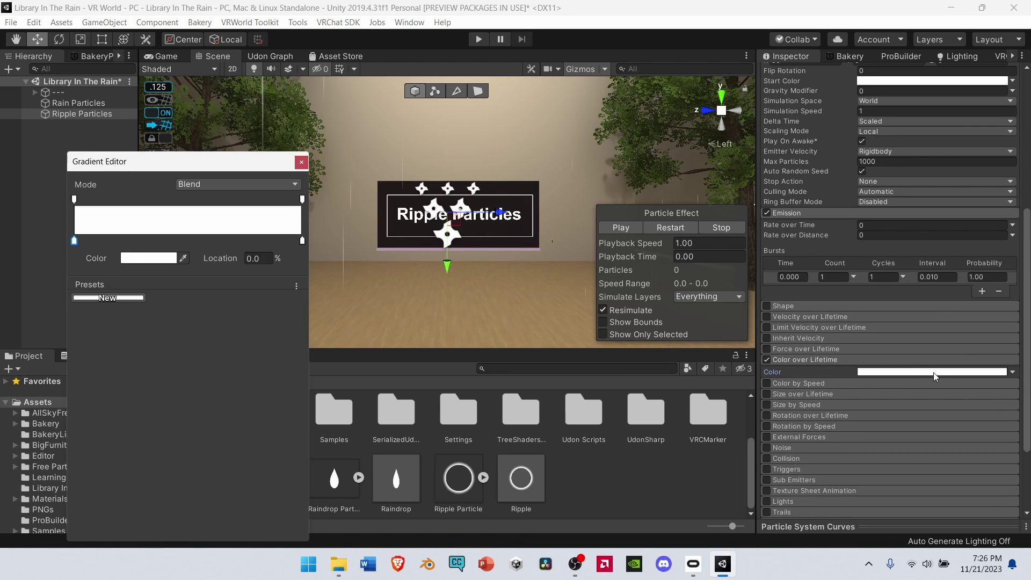
pyautogui.click(302, 200)
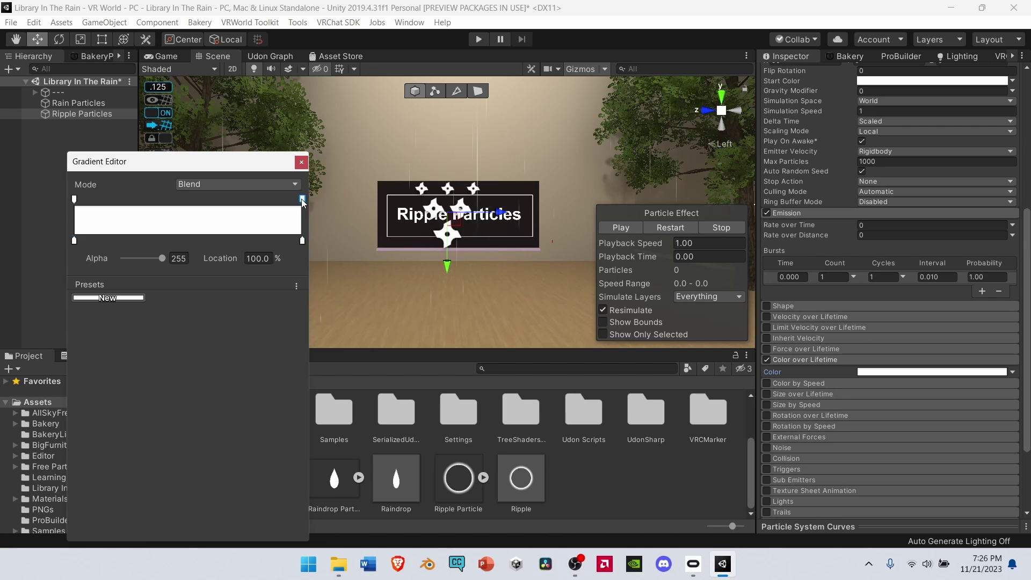
pyautogui.click(179, 259)
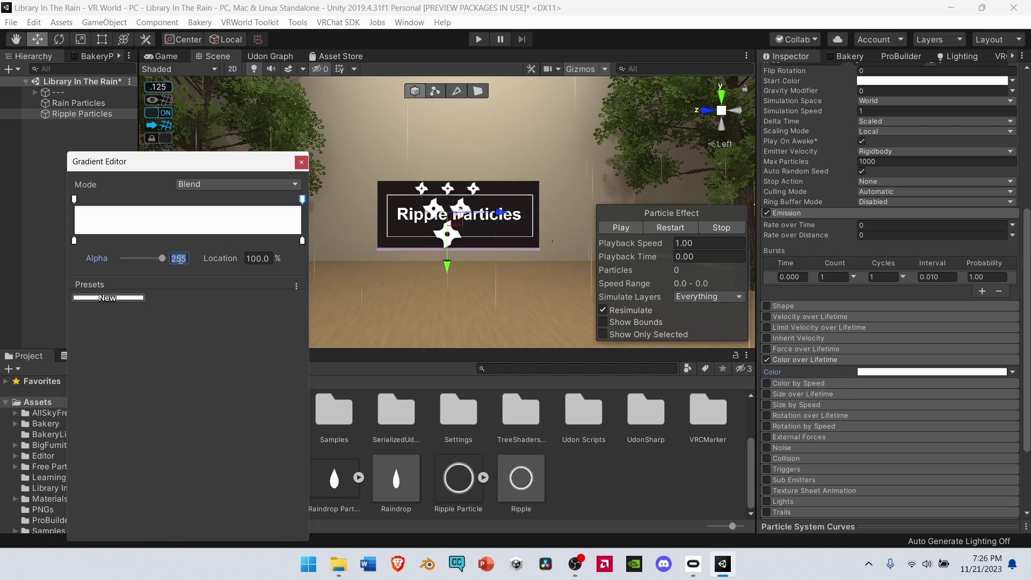
pyautogui.write('30')
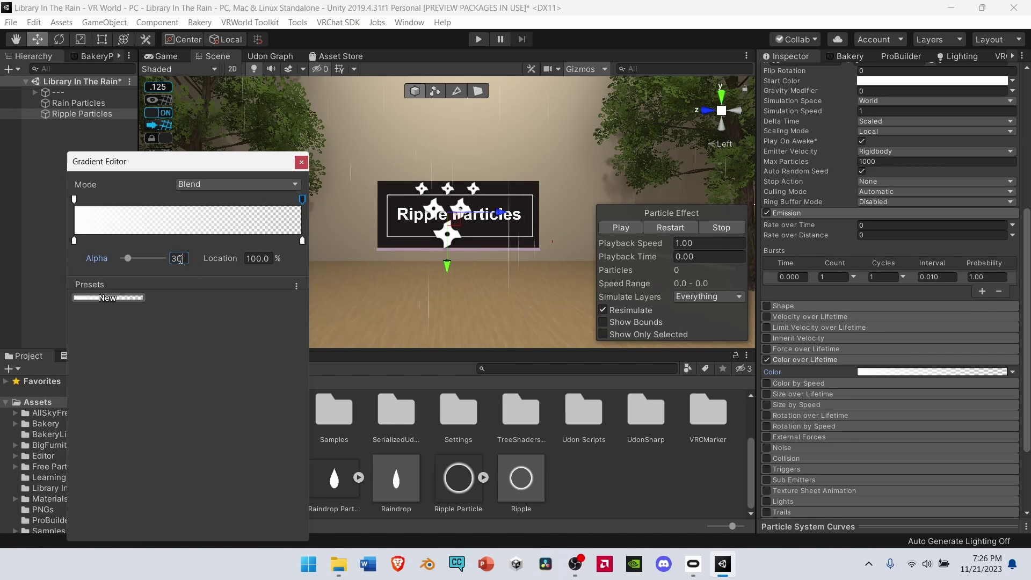
pyautogui.click(301, 163)
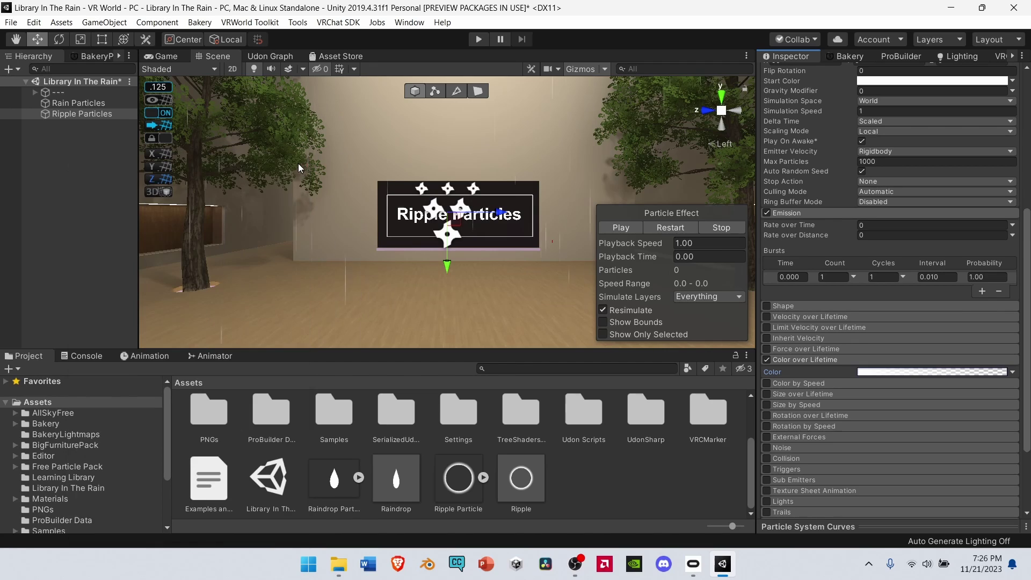
# Enable Size over Lifetime on the Ripple Particles and apply the preset curve that rises quickly and levels off at 1.0.
pyautogui.click(767, 394)
pyautogui.click(797, 394)
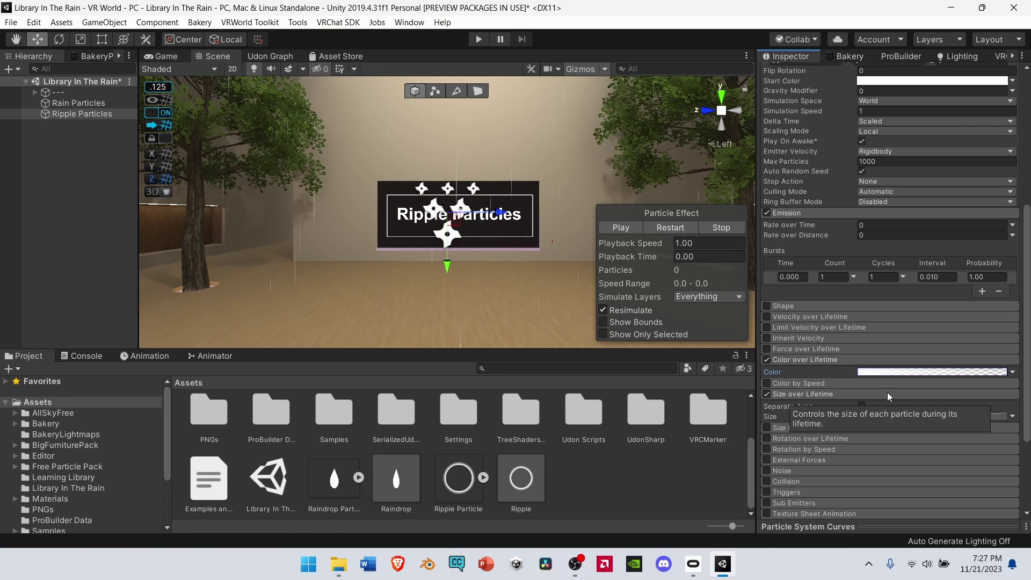
pyautogui.scroll(-3, 914, 353)
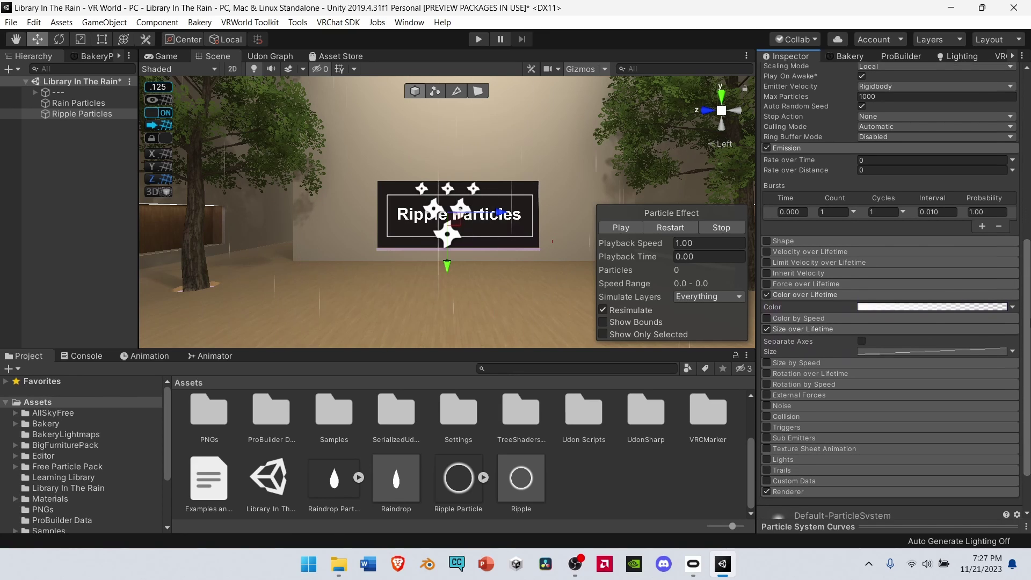
pyautogui.click(942, 348)
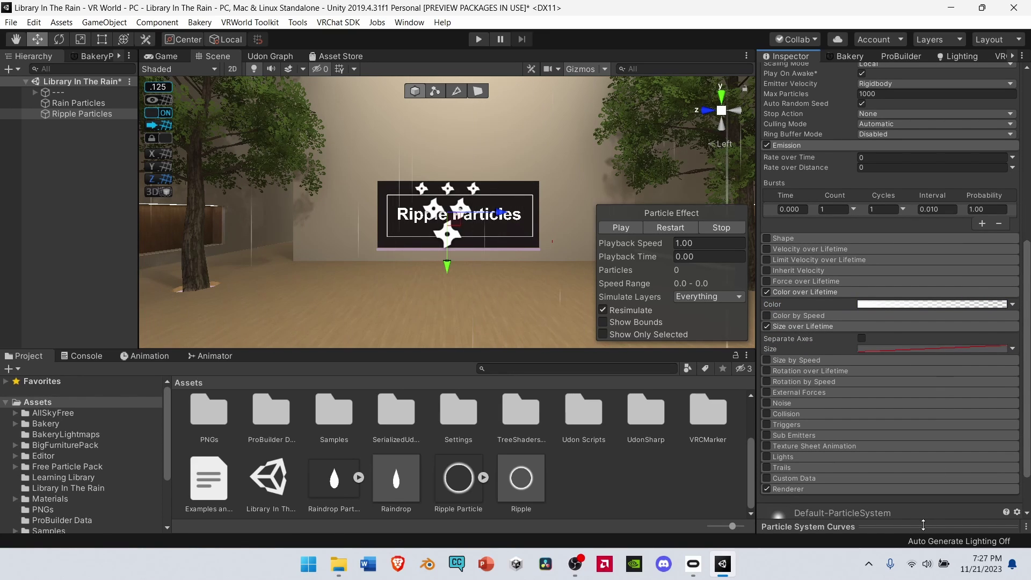
pyautogui.moveTo(924, 525); pyautogui.dragTo(931, 411)
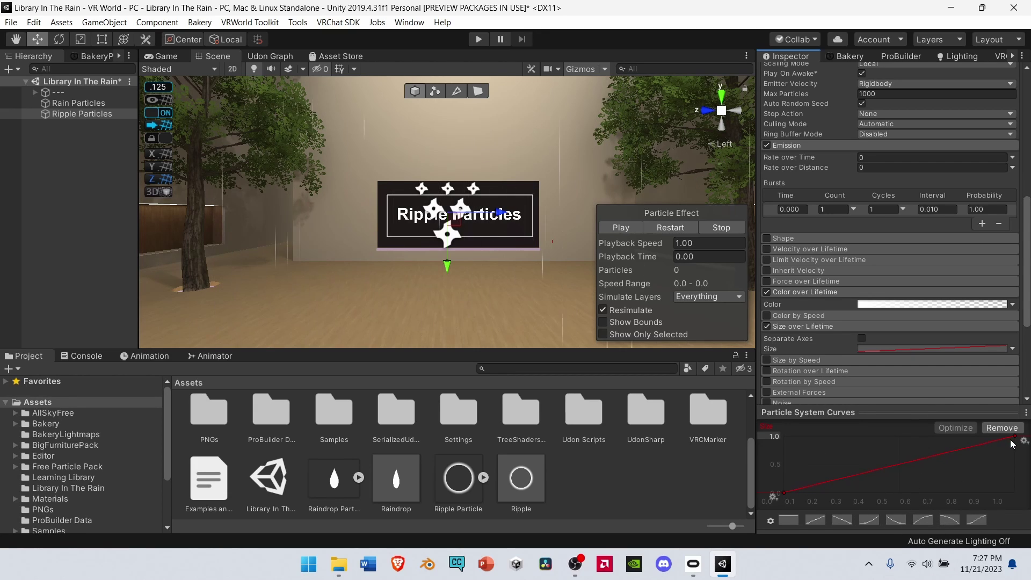
pyautogui.click(924, 521)
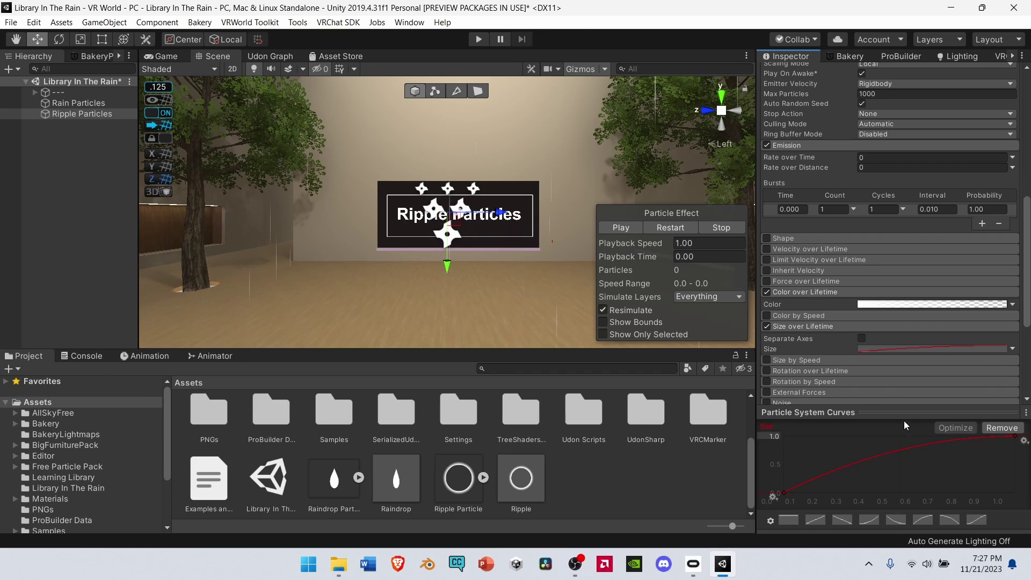
# Assign the Ripple material to the Renderer module of the Ripple Particles.
pyautogui.moveTo(904, 421); pyautogui.dragTo(883, 456)
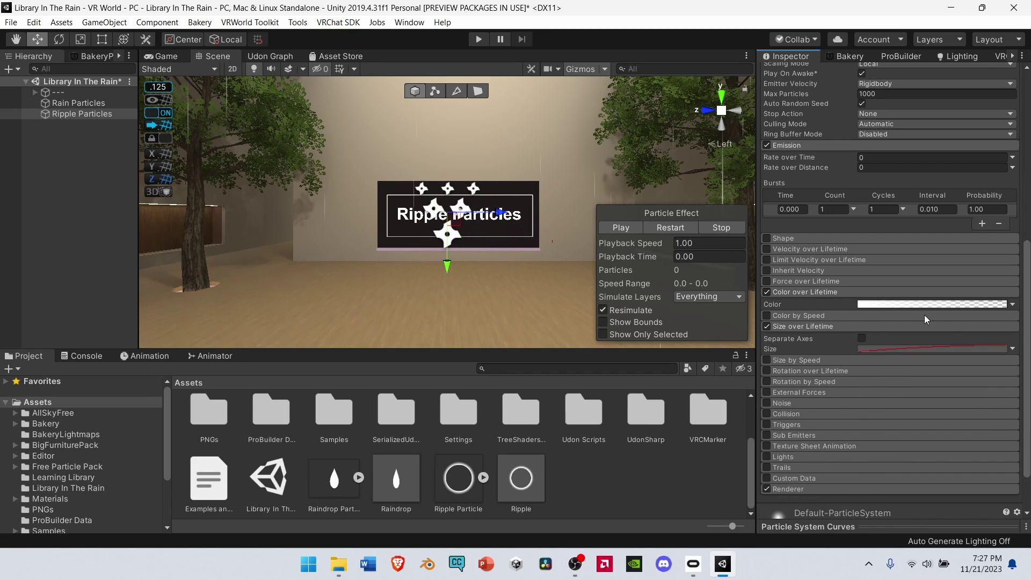
pyautogui.scroll(-3, 882, 456)
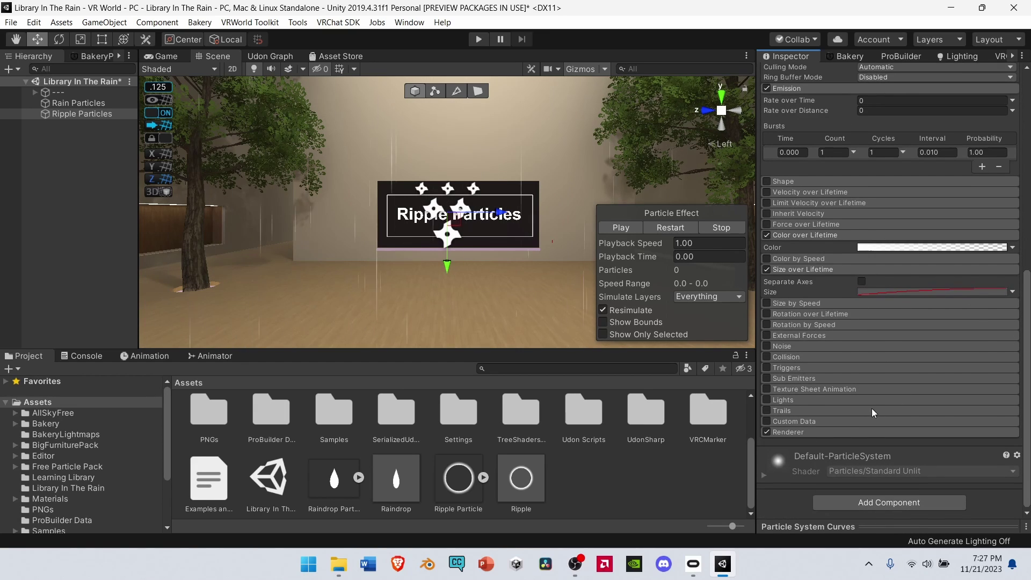
pyautogui.click(851, 430)
pyautogui.scroll(-12, 911, 267)
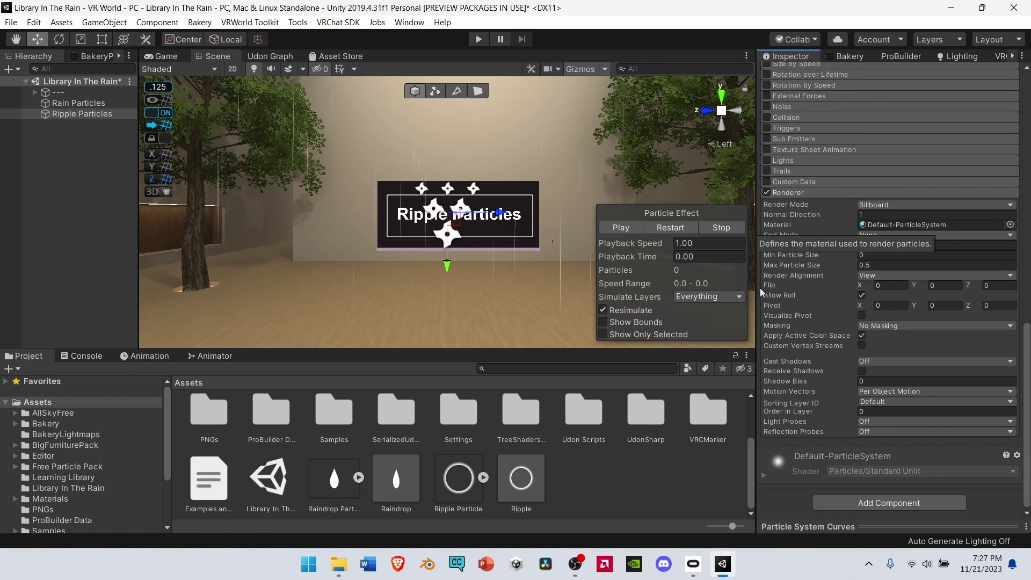
pyautogui.moveTo(537, 488); pyautogui.dragTo(896, 223)
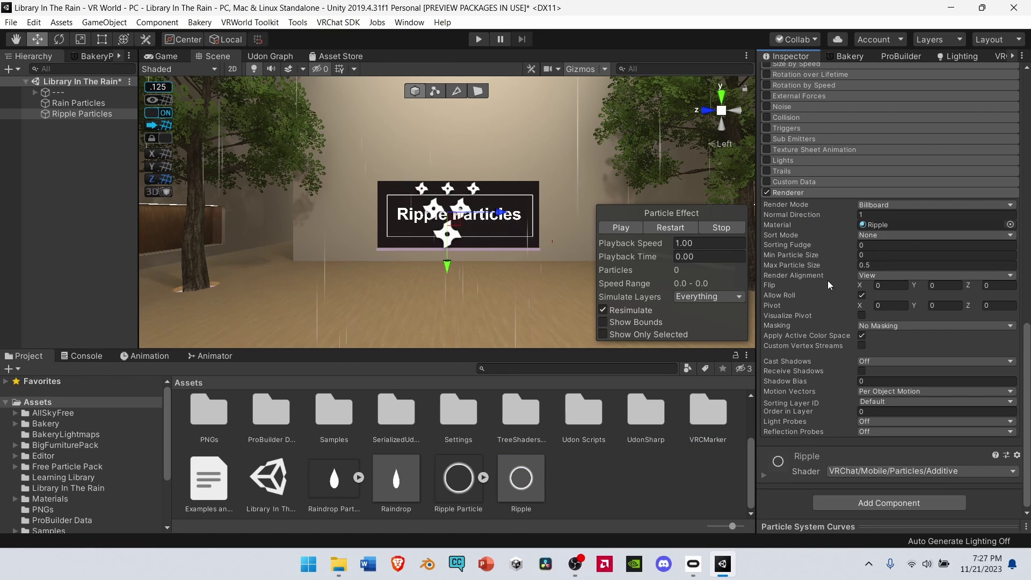
# Set the Ripple Particles' render alignment to World and restart the effect preview.
pyautogui.click(869, 275)
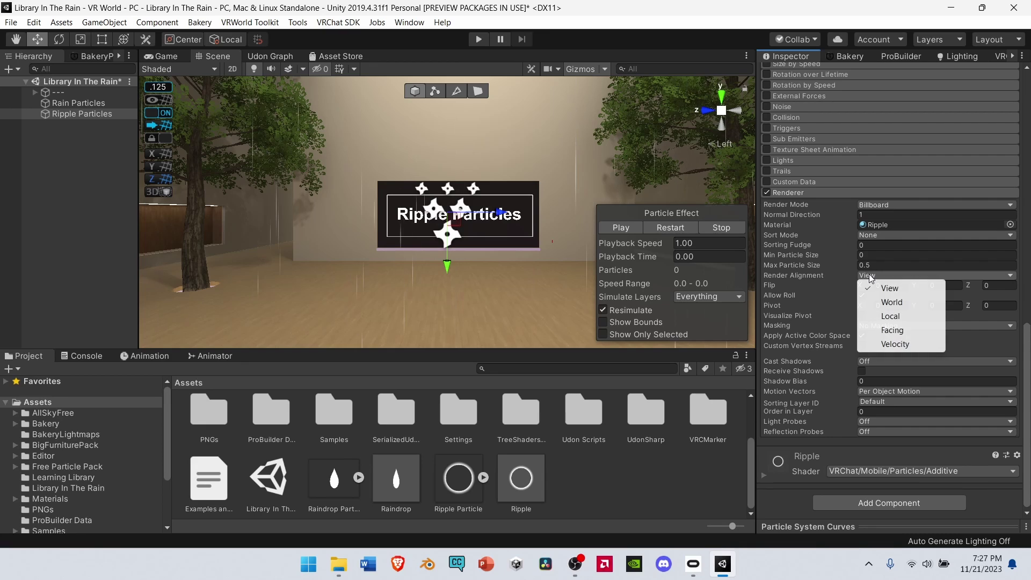
pyautogui.click(896, 302)
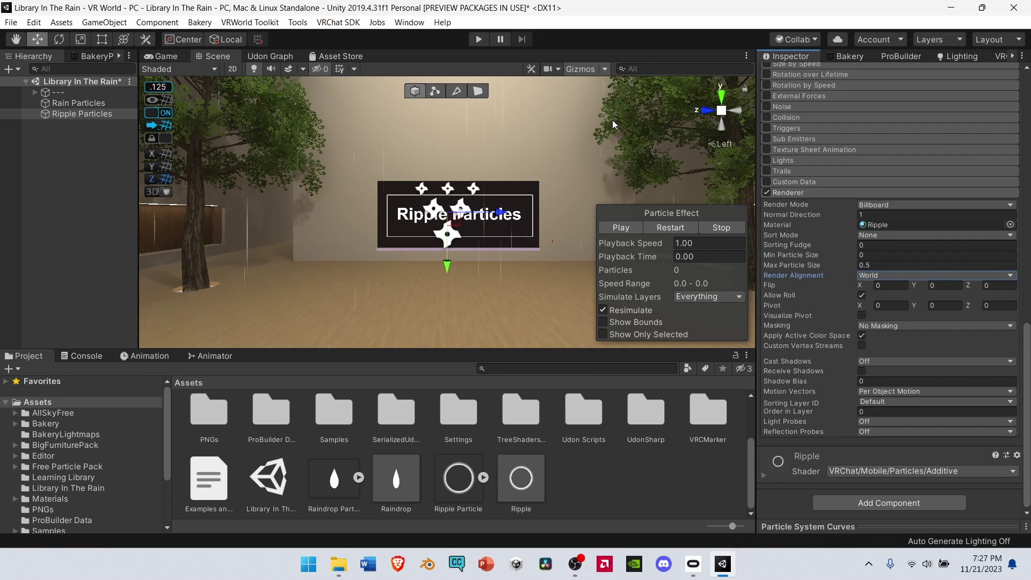
pyautogui.keyDown('alt'); pyautogui.moveTo(526, 253); pyautogui.dragTo(645, 242); pyautogui.keyUp('alt')
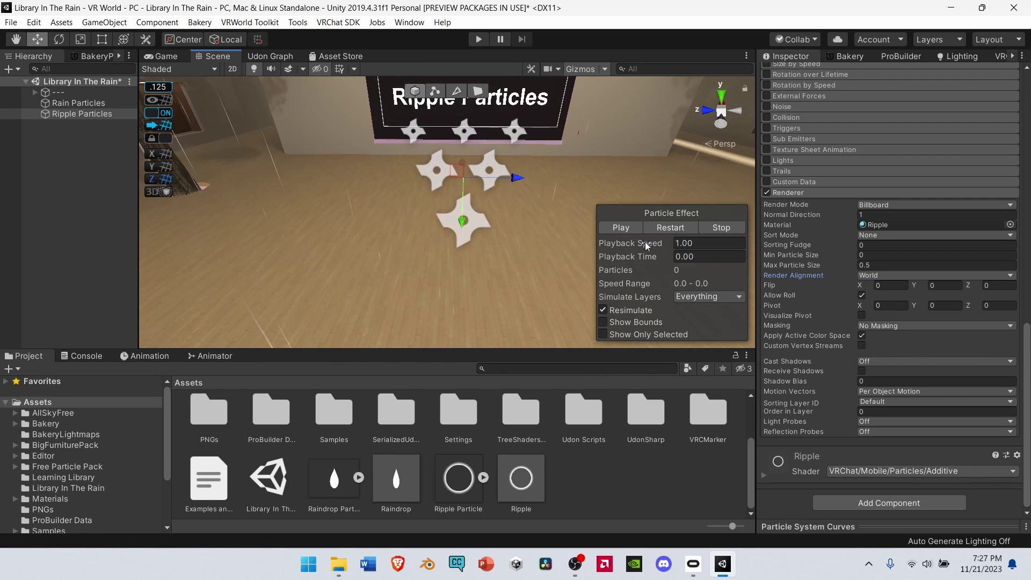
pyautogui.click(684, 227)
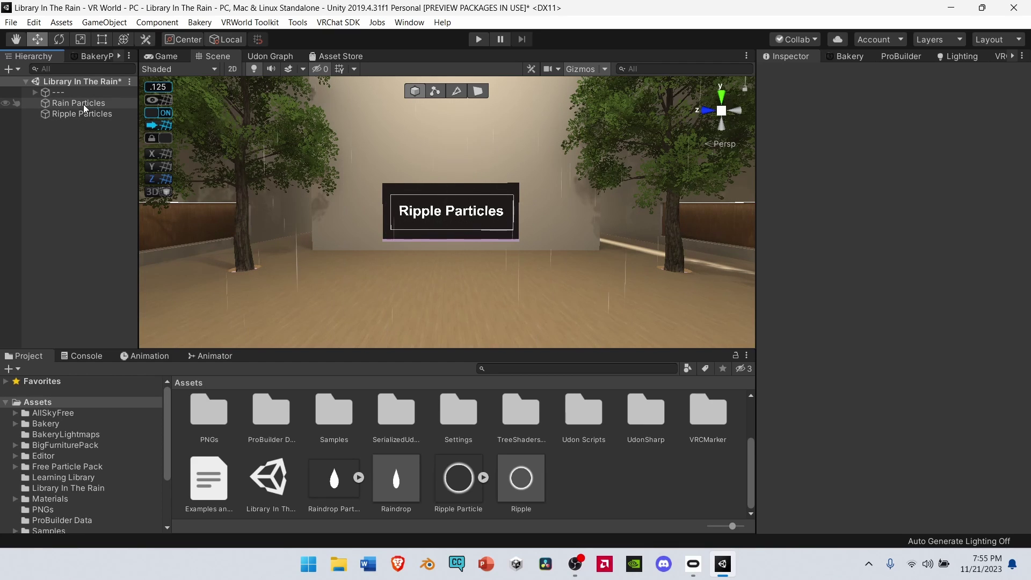
# Assign Ripple Particles to the first Death sub emitter of Rain Particles and reparent it under Rain Particles.
pyautogui.click(82, 105)
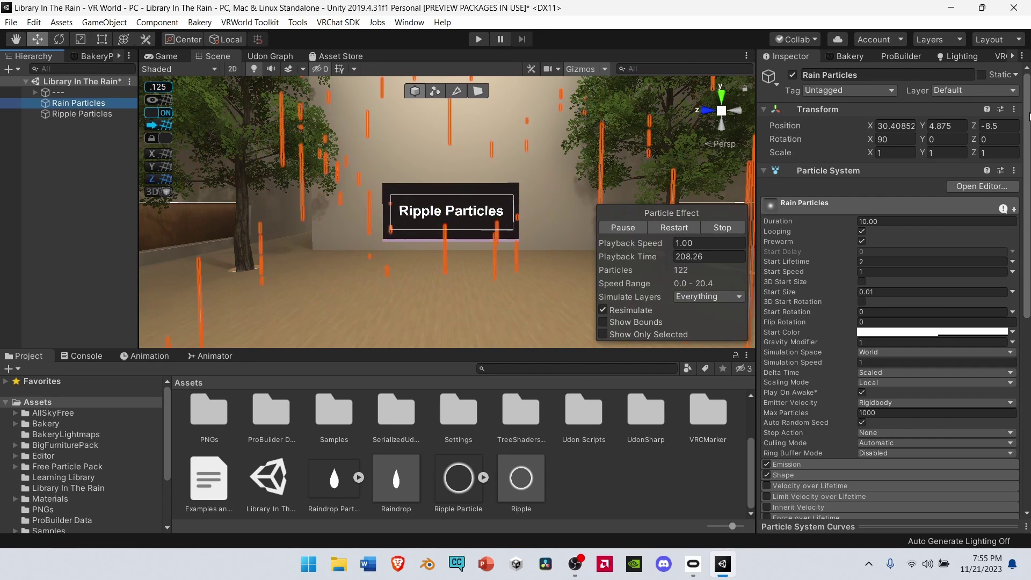
pyautogui.moveTo(1027, 117); pyautogui.dragTo(1027, 305)
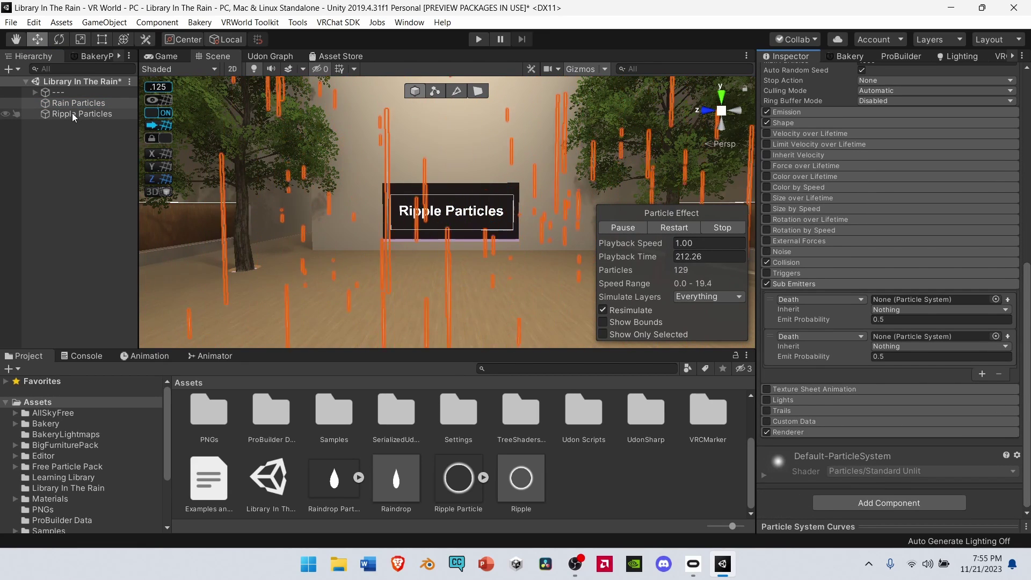
pyautogui.moveTo(72, 113); pyautogui.dragTo(922, 294)
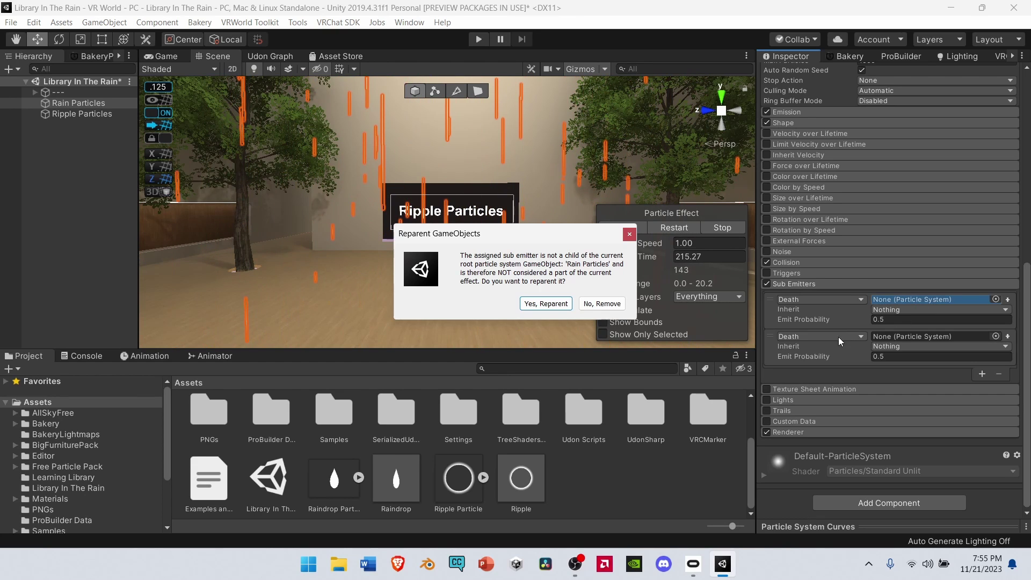
pyautogui.click(544, 304)
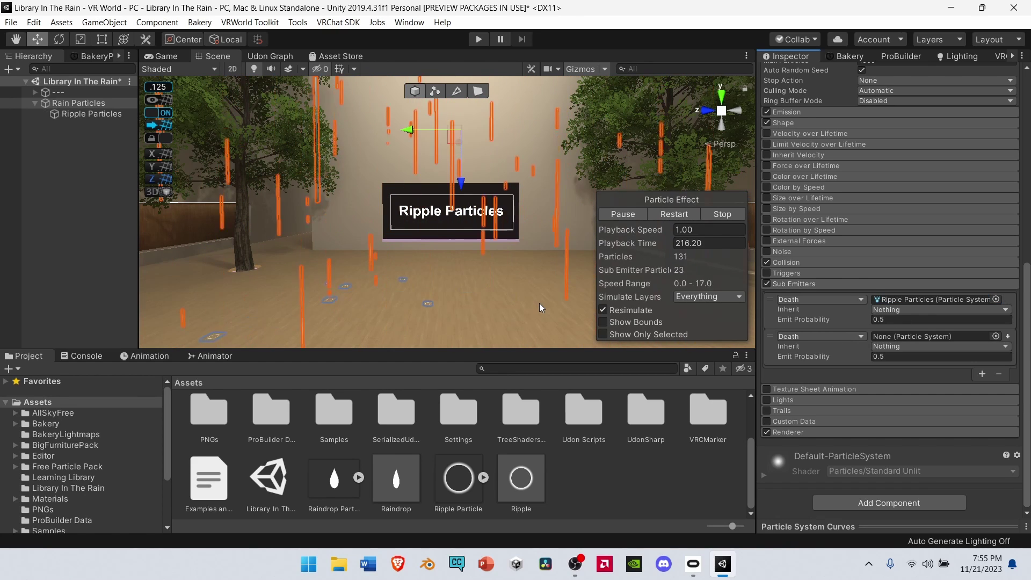
pyautogui.moveTo(530, 217); pyautogui.dragTo(528, 302, button='right')
pyautogui.click(93, 196)
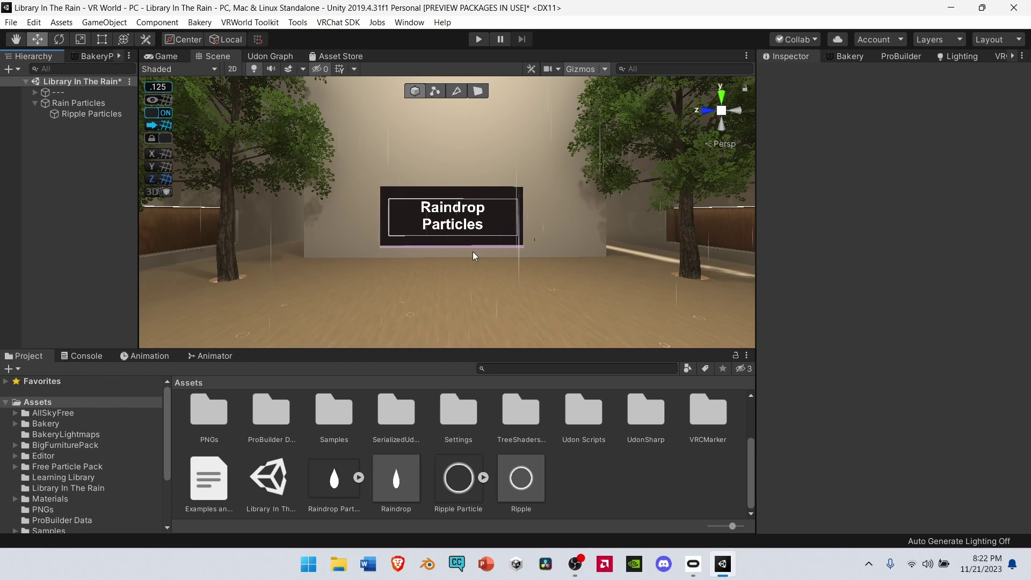
# Create a new particle system at the scene's root level and name it Raindrop Particles.
pyautogui.rightClick(69, 176)
pyautogui.moveTo(128, 344)
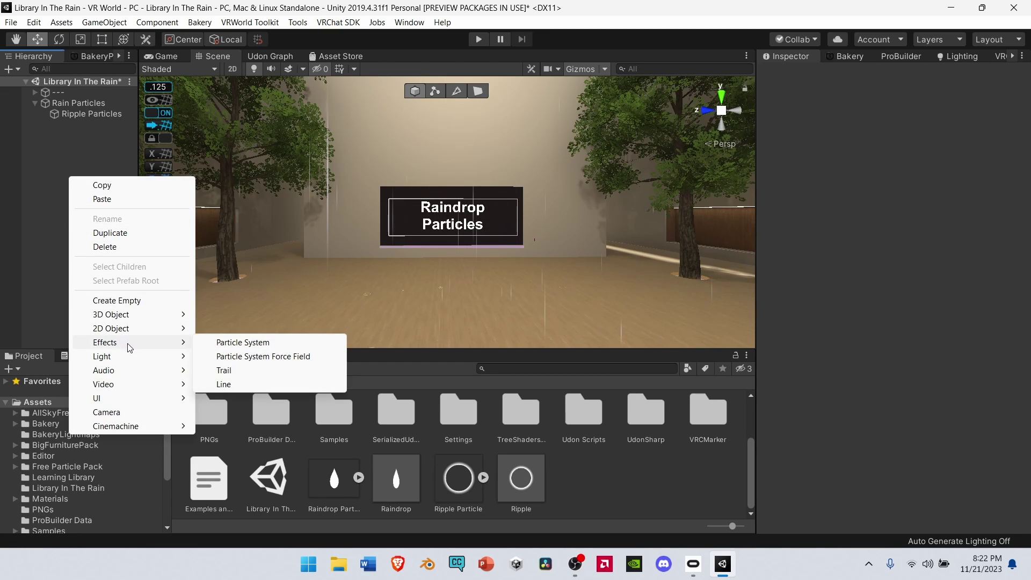
pyautogui.click(258, 344)
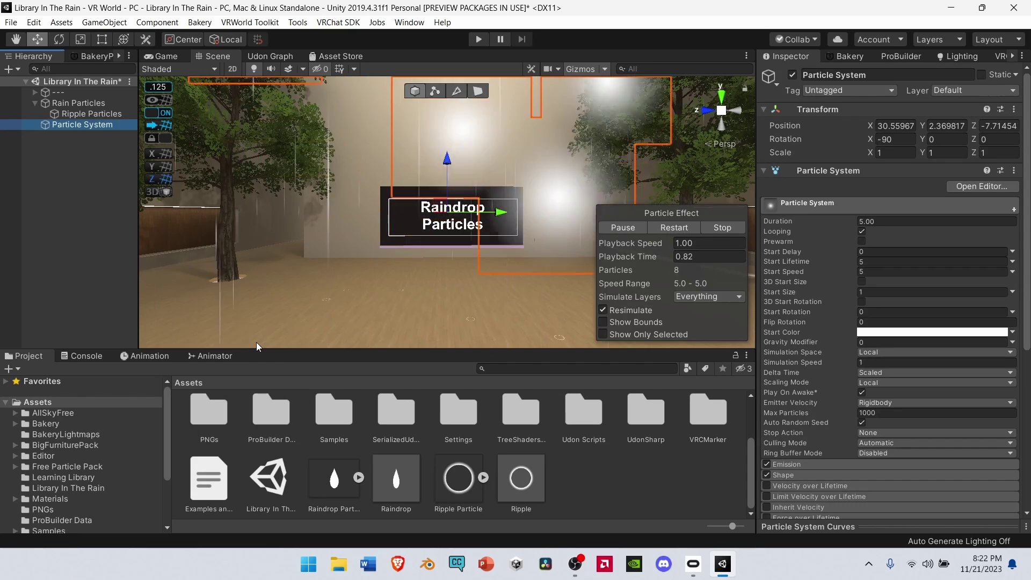
pyautogui.click(95, 124)
pyautogui.write('R')
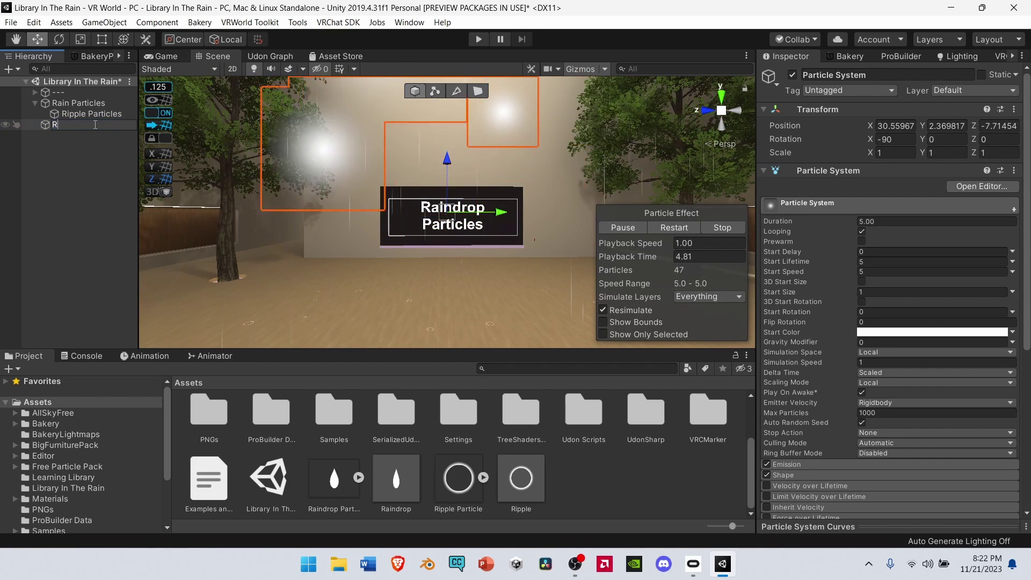
pyautogui.write('aindrop P')
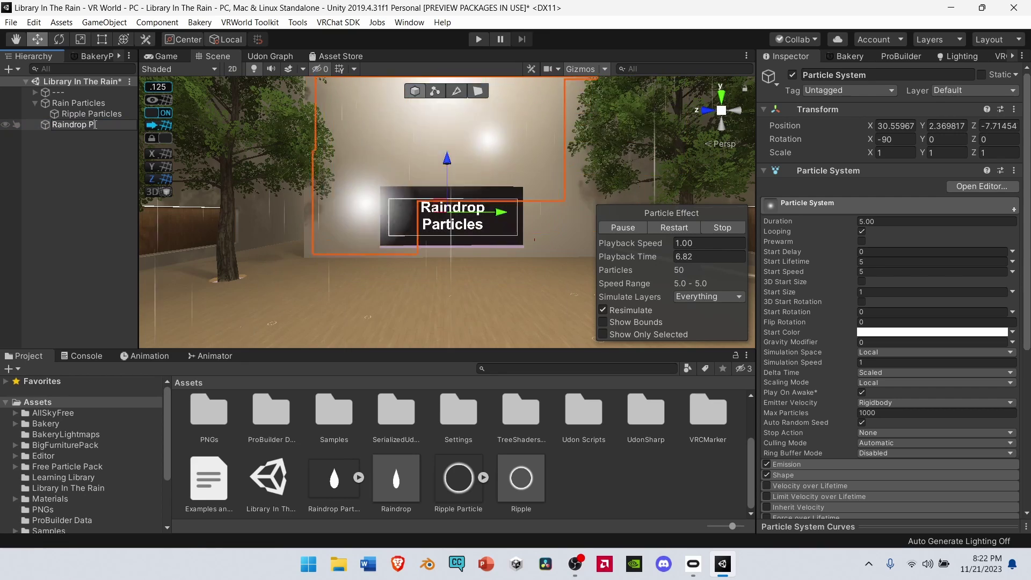
pyautogui.write('articl')
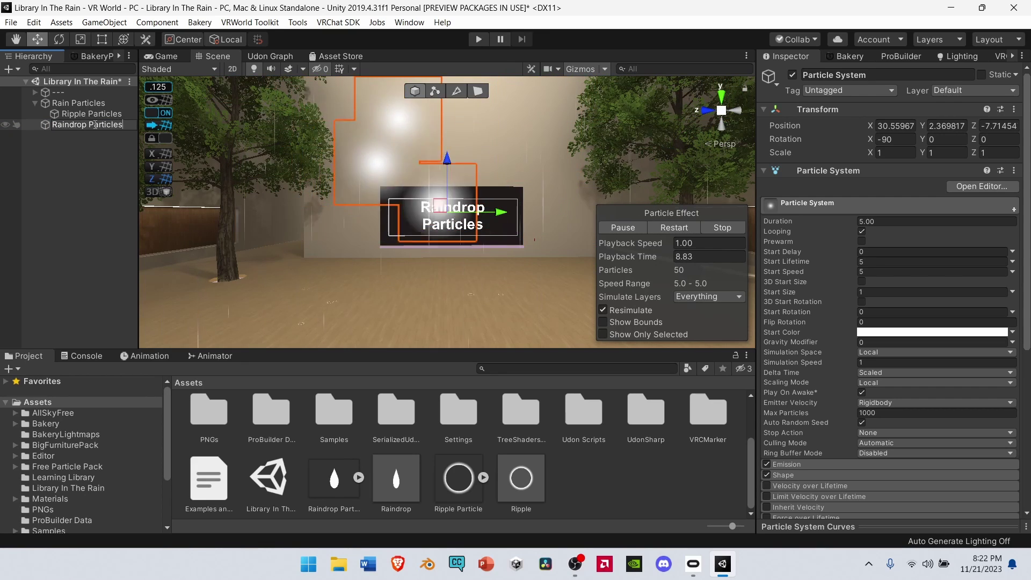
pyautogui.write('es')
pyautogui.click(96, 146)
pyautogui.click(100, 127)
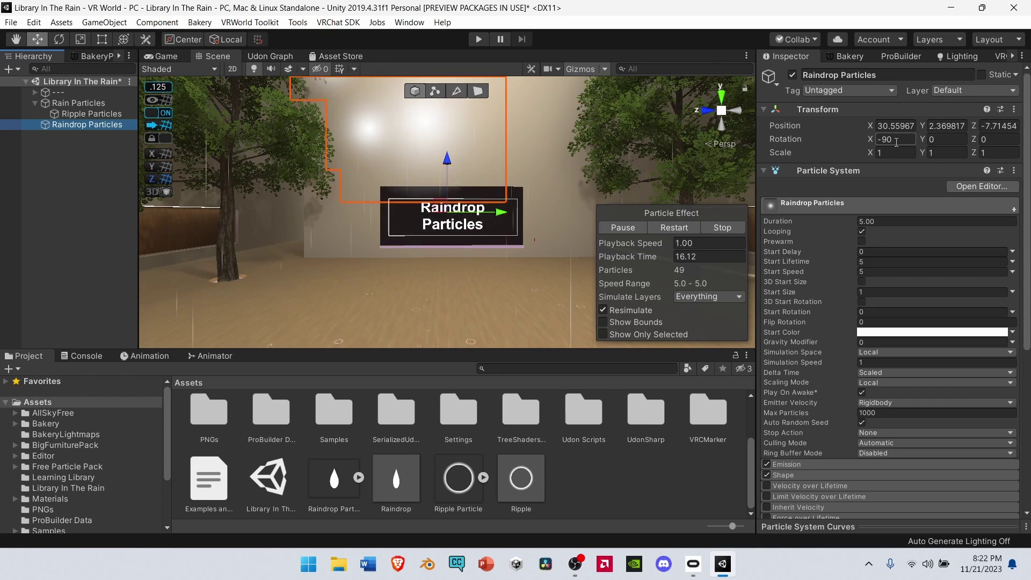
# Disable looping on the Raindrop Particles and set start lifetime to 0.3, start speed to 0.5, start size to 0.1 and start rotation to 180.
pyautogui.click(862, 231)
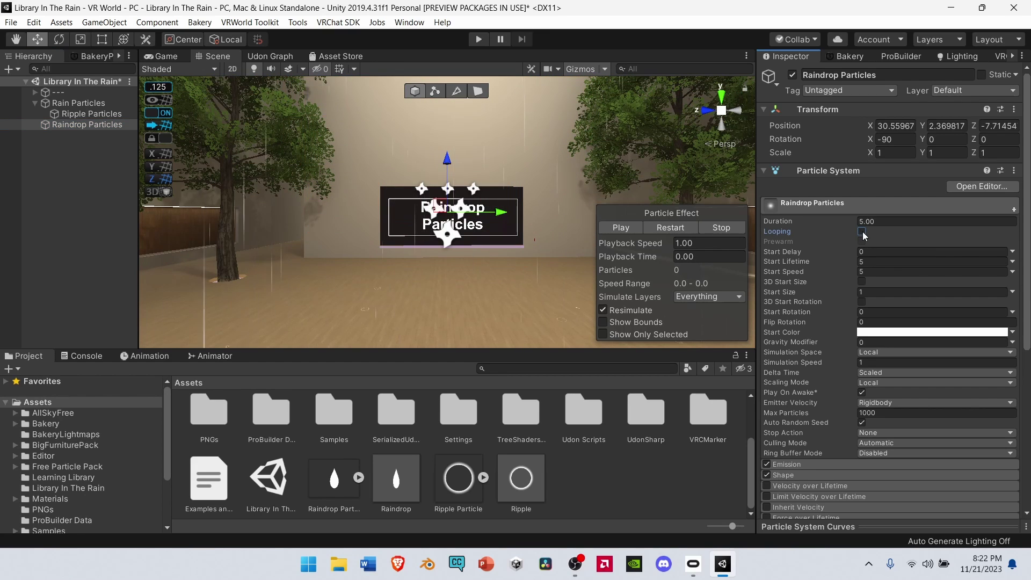
pyautogui.click(882, 272)
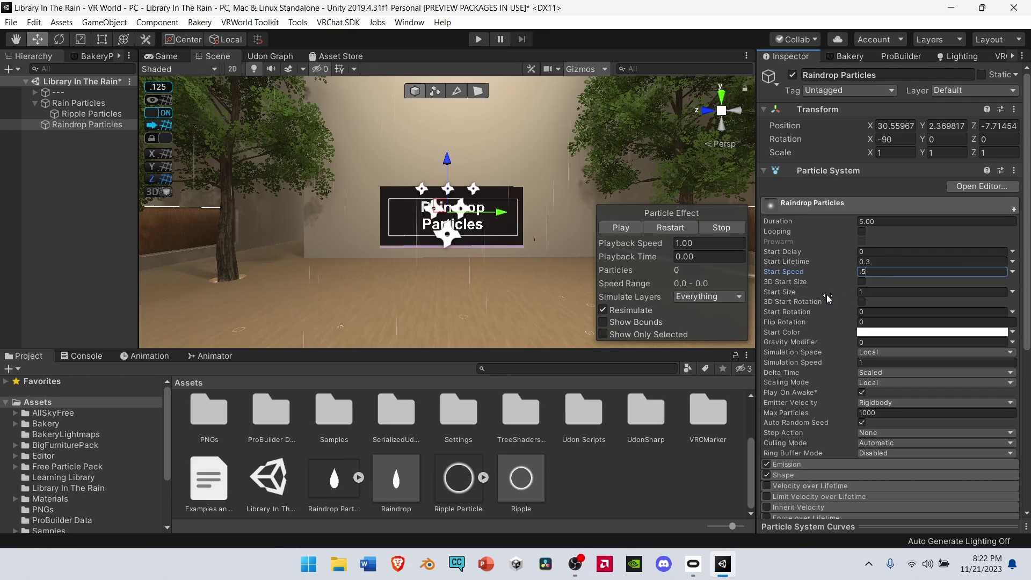
pyautogui.click(873, 292)
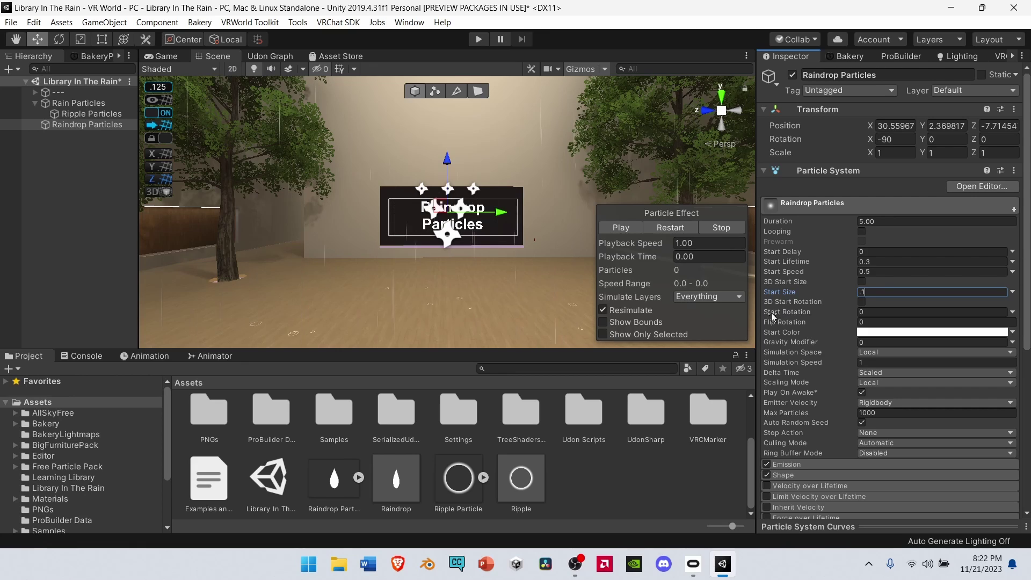
pyautogui.click(861, 311)
pyautogui.write('18')
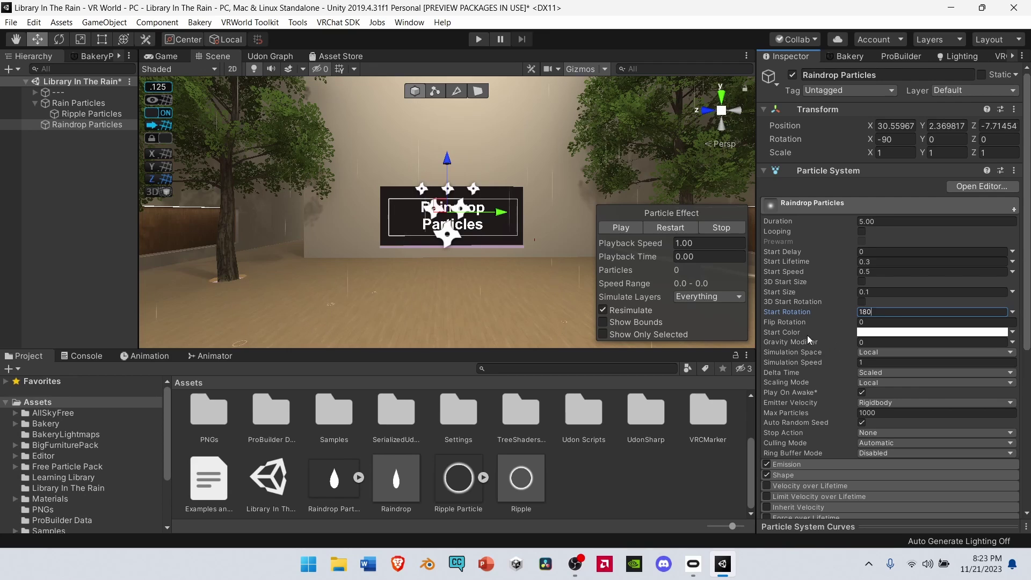
# Set the Raindrop Particles' start color alpha to 80, gravity modifier to 0.4 and simulation space to World.
pyautogui.click(878, 333)
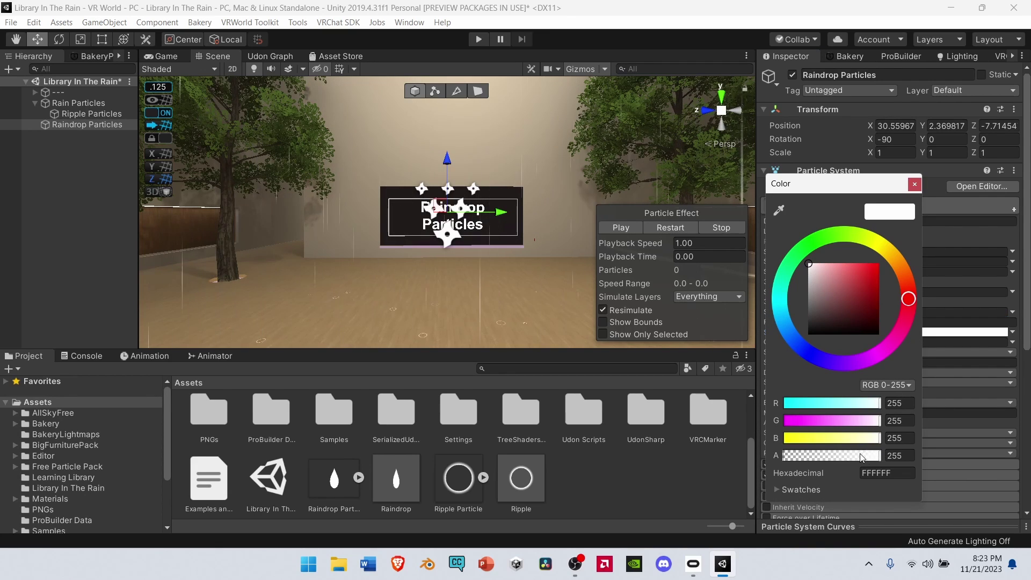
pyautogui.click(900, 455)
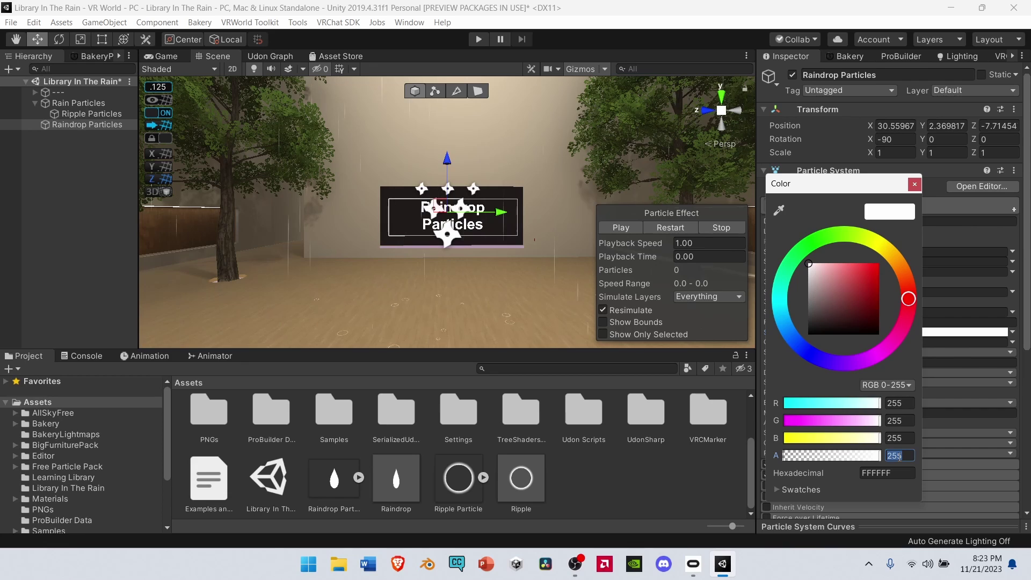
pyautogui.write('80')
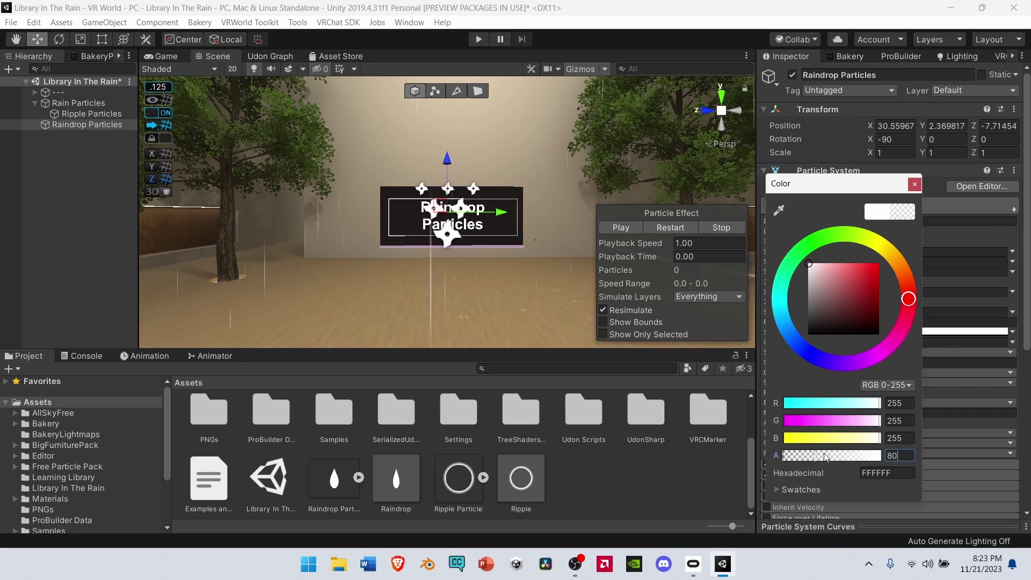
pyautogui.click(914, 184)
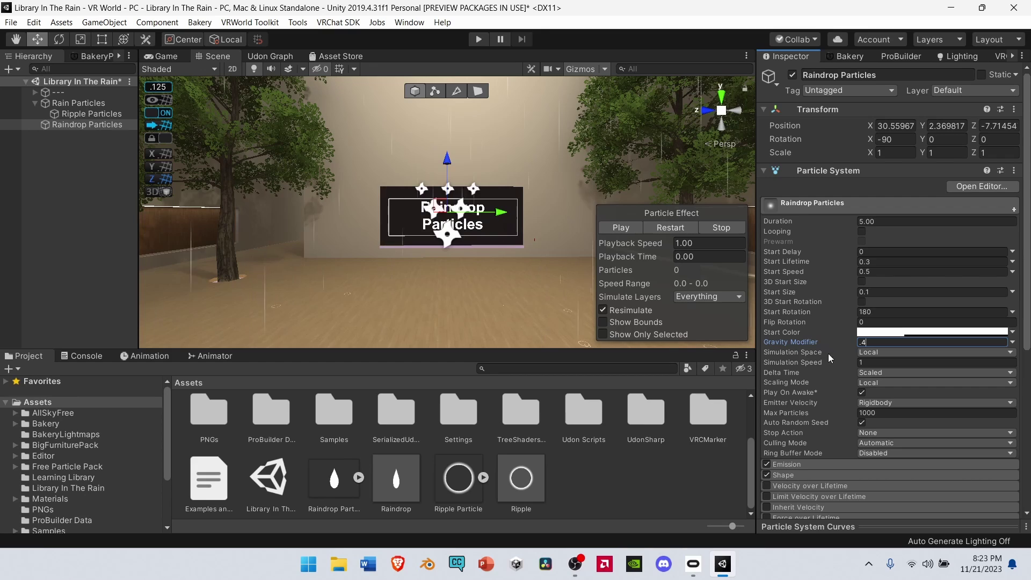
pyautogui.click(868, 353)
pyautogui.click(892, 379)
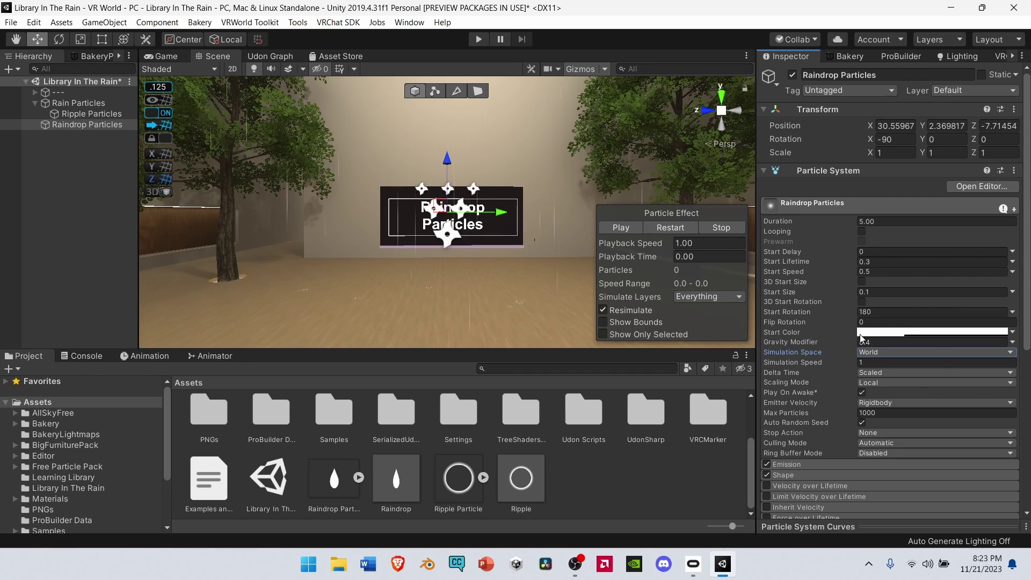
# Set the Raindrop Particles' emission rate over time to 0.
pyautogui.click(869, 463)
pyautogui.scroll(-7, 781, 282)
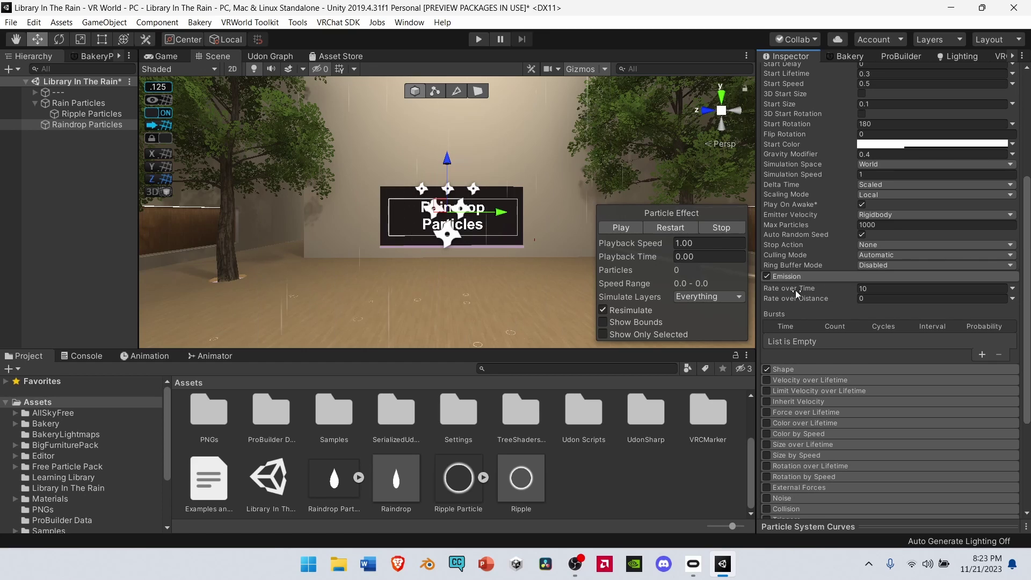
pyautogui.click(879, 289)
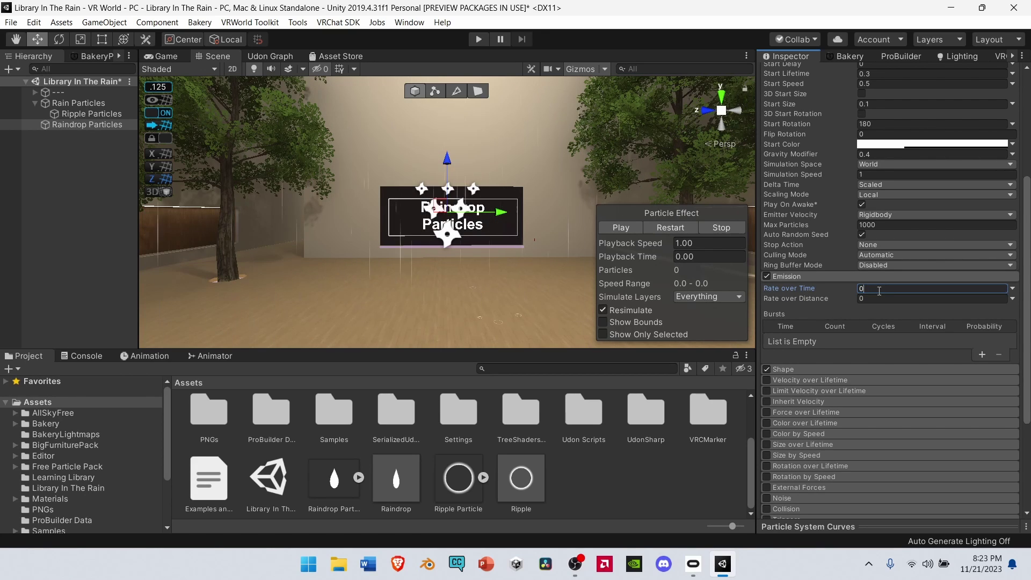
# Add an emission burst with a count of 1 to the Raindrop Particles and disable the Shape module.
pyautogui.click(982, 354)
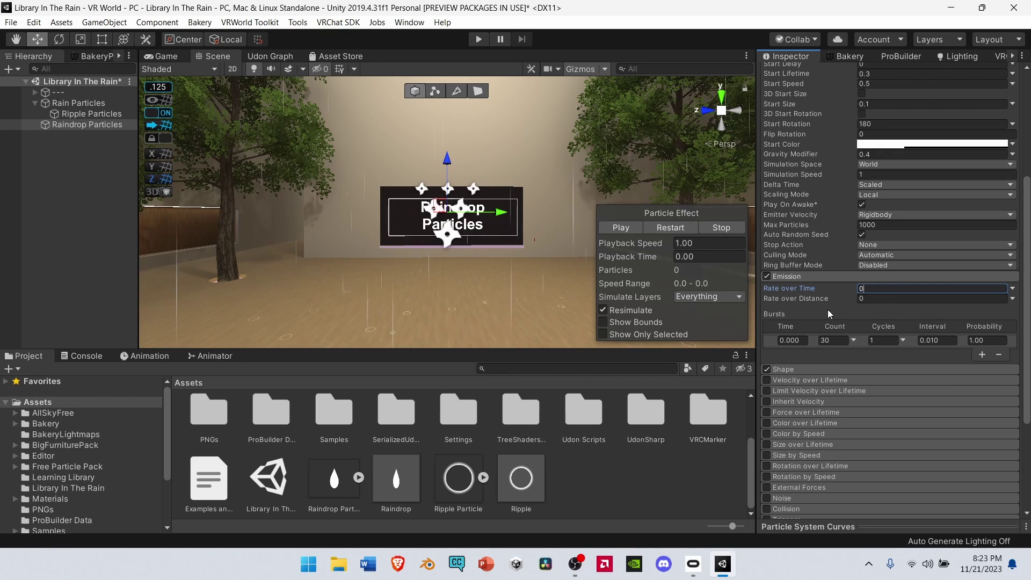
pyautogui.click(833, 340)
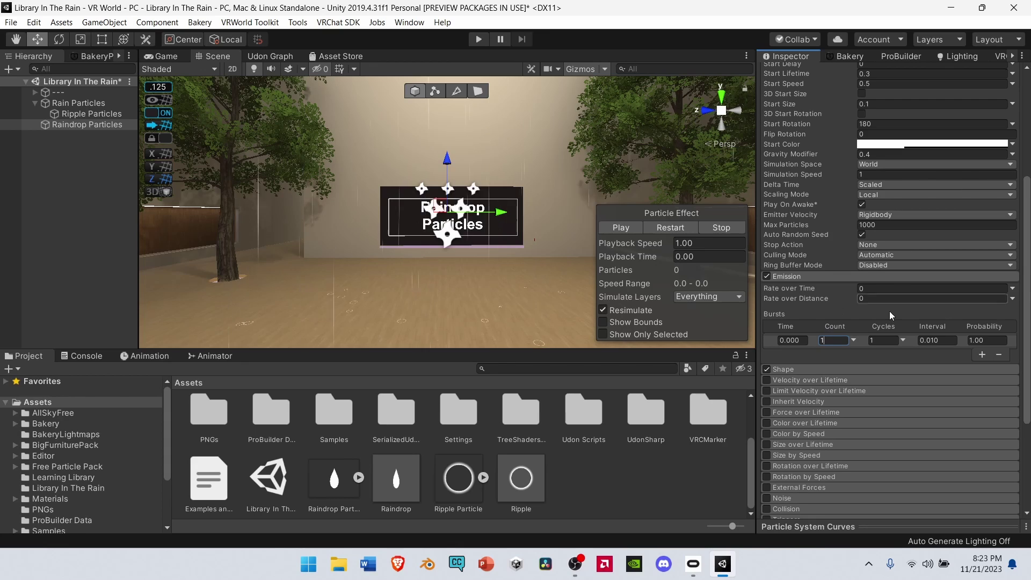
pyautogui.click(768, 368)
# Enable Color over Lifetime on the Raindrop Particles and set the alpha at the gradient's 100% end to 100.
pyautogui.scroll(-1, 1027, 269)
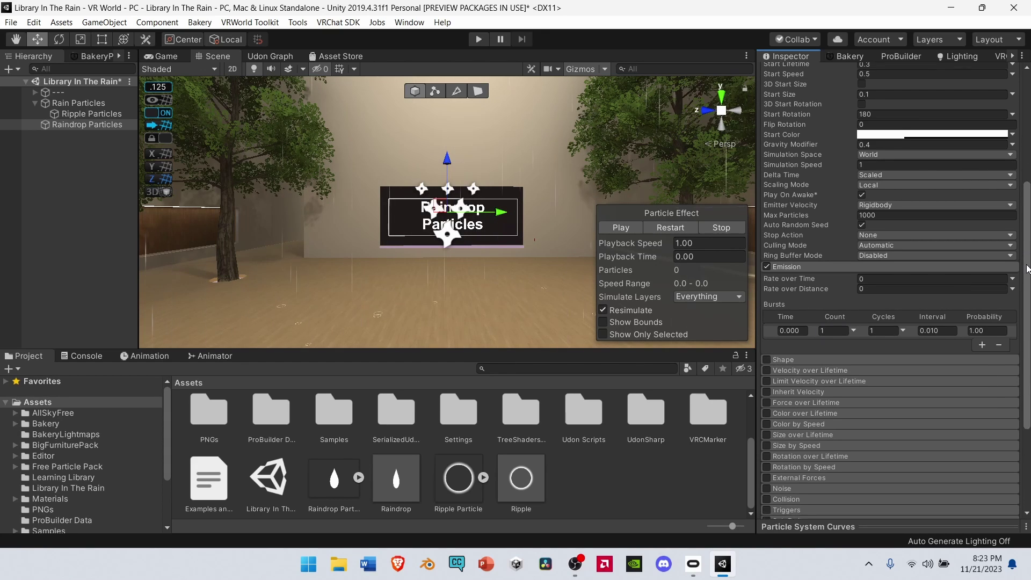
pyautogui.scroll(-5, 1027, 269)
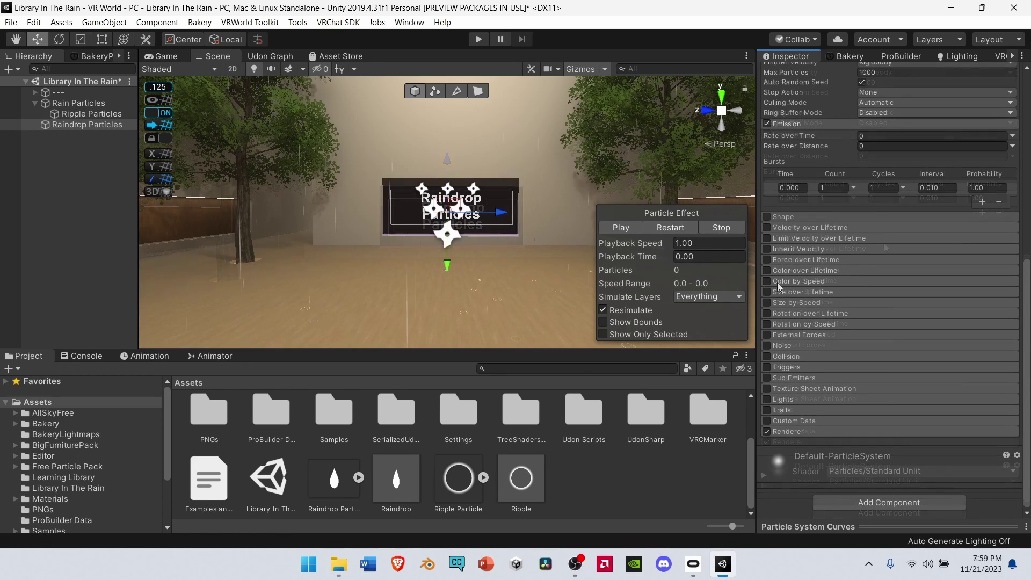
pyautogui.click(767, 270)
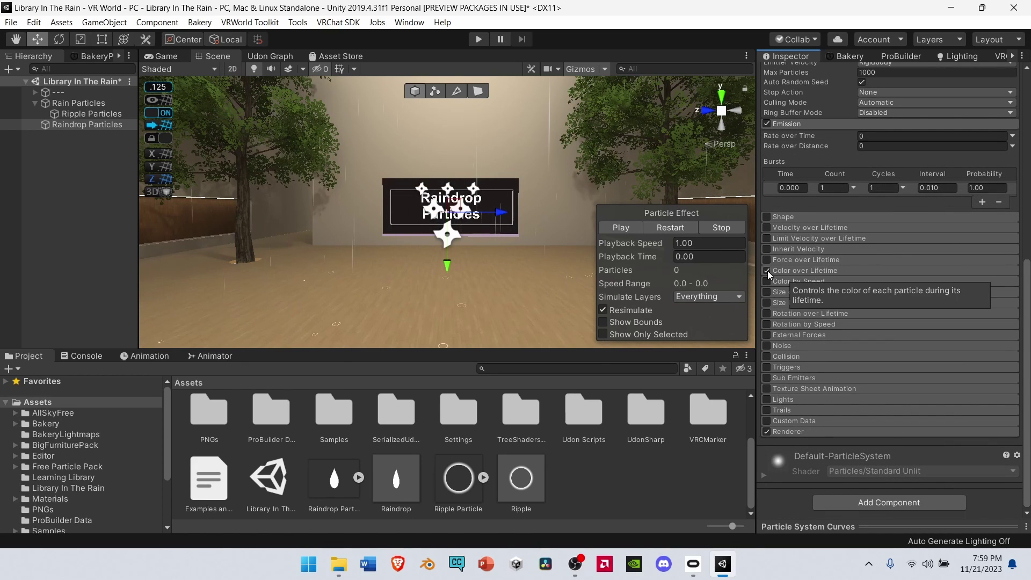
pyautogui.click(791, 270)
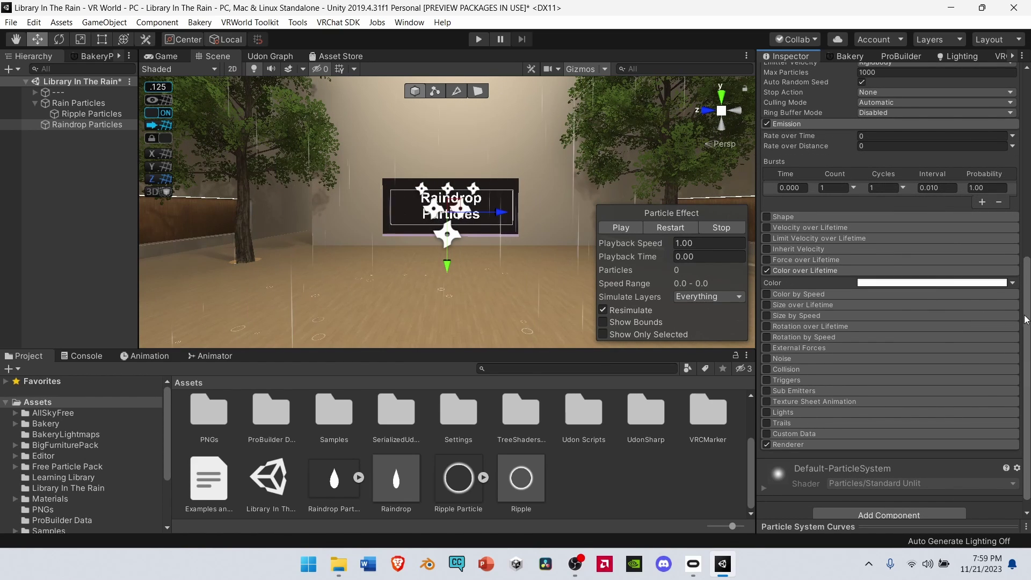
pyautogui.click(948, 284)
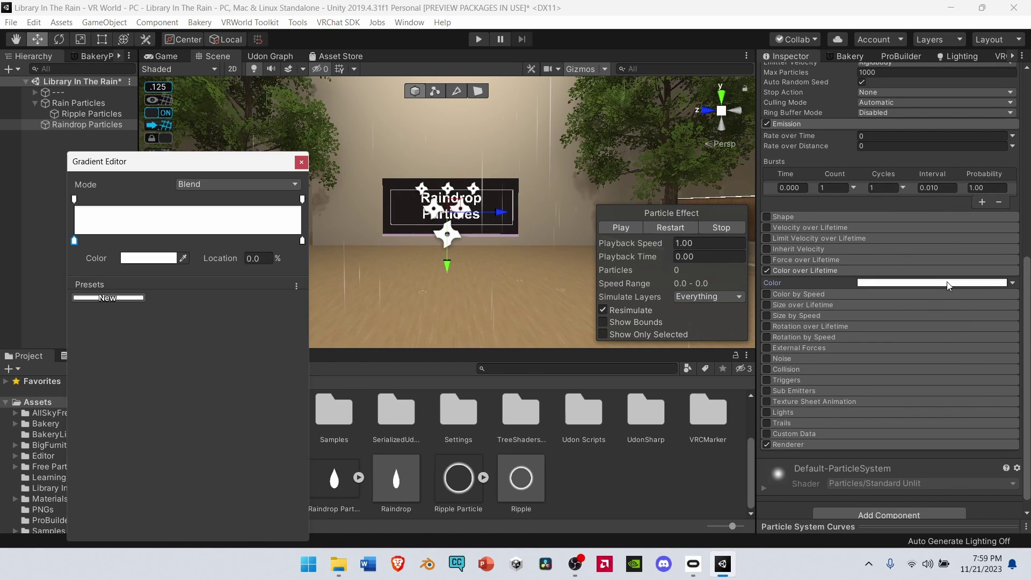
pyautogui.click(303, 200)
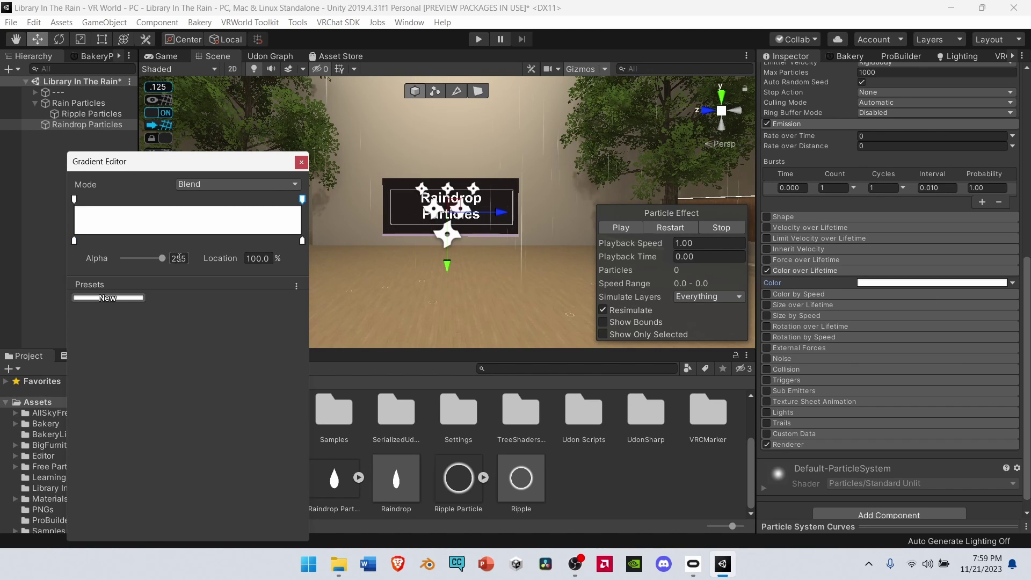
pyautogui.click(179, 259)
pyautogui.write('100')
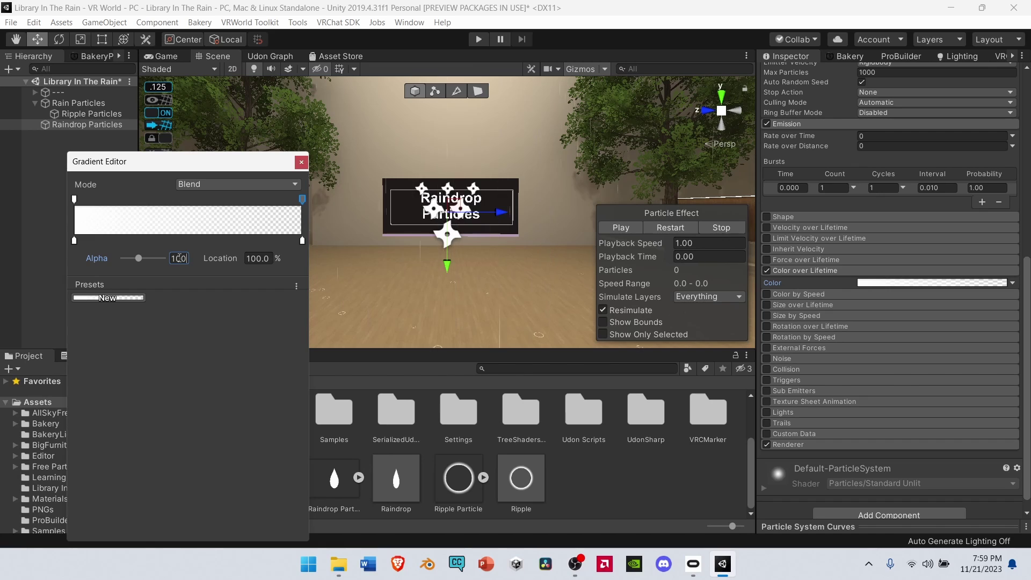
pyautogui.click(302, 162)
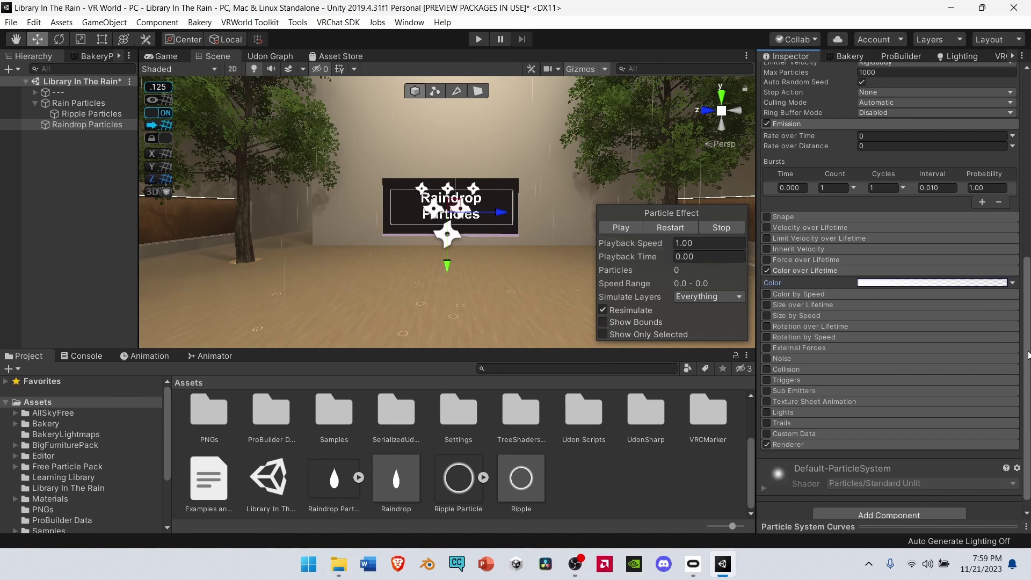
# Assign the Raindrop material in the Raindrop Particles' Renderer module and set the render alignment to World.
pyautogui.click(829, 444)
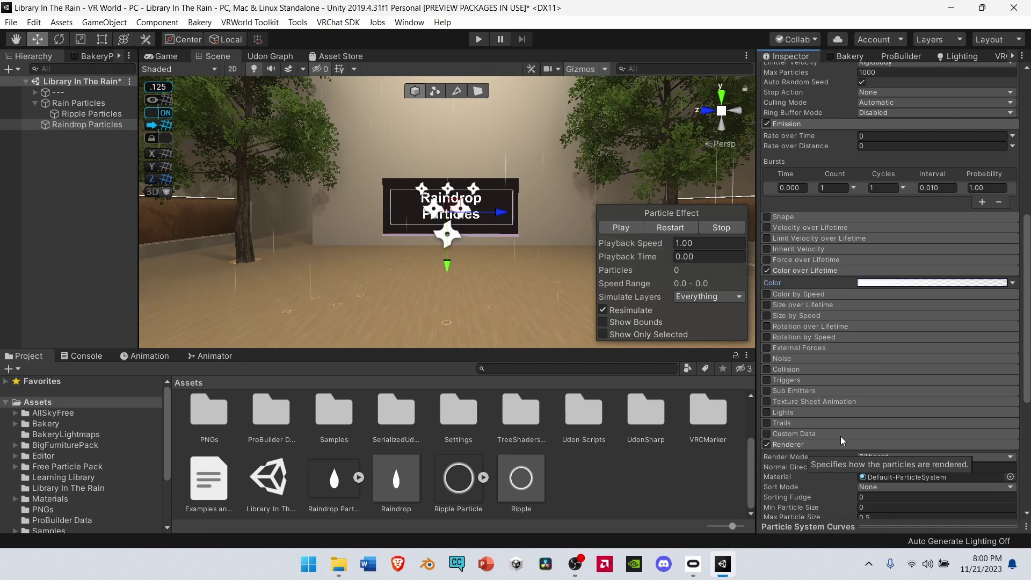
pyautogui.scroll(-5, 840, 436)
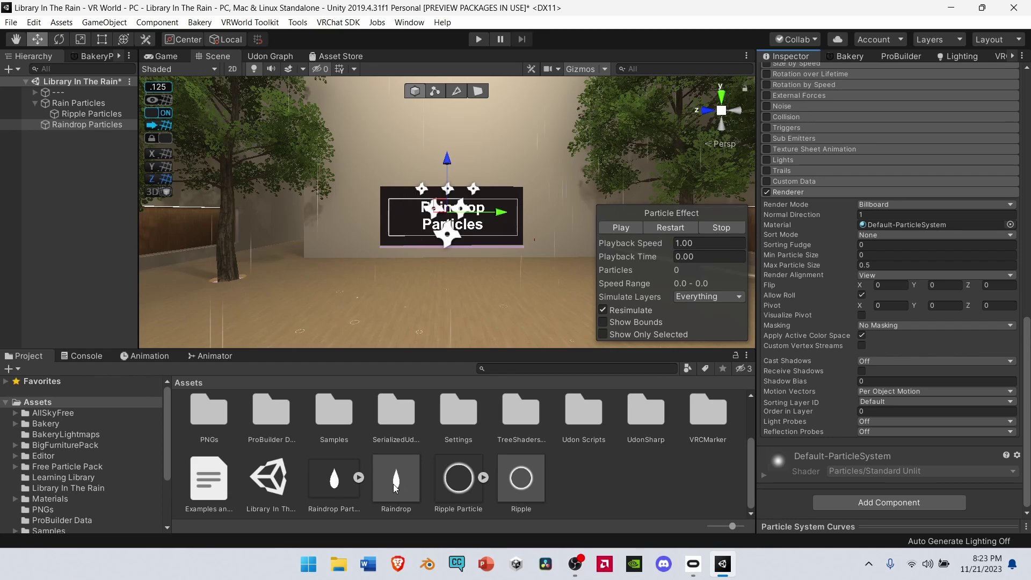
pyautogui.moveTo(389, 478); pyautogui.dragTo(913, 224)
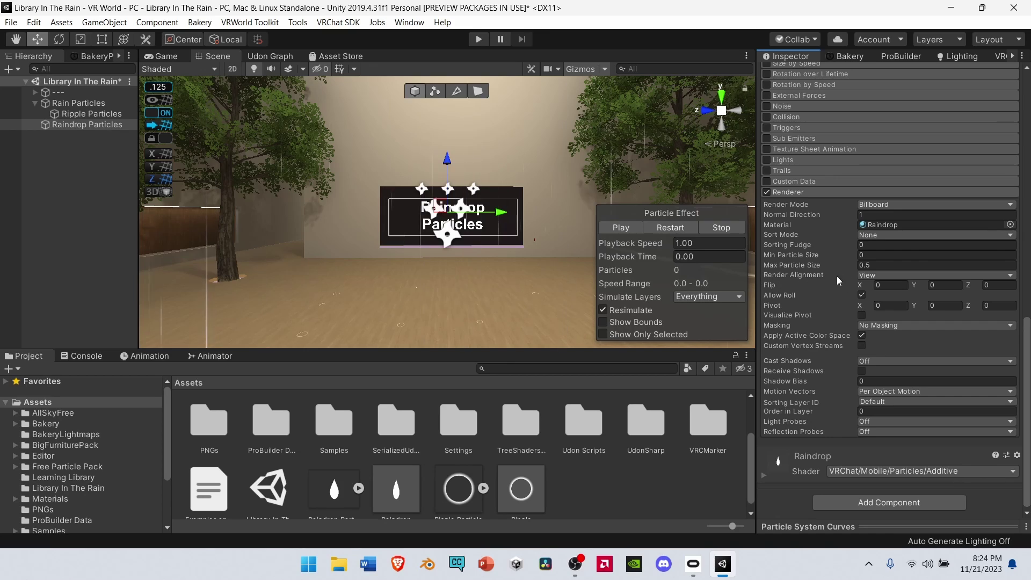
pyautogui.click(873, 278)
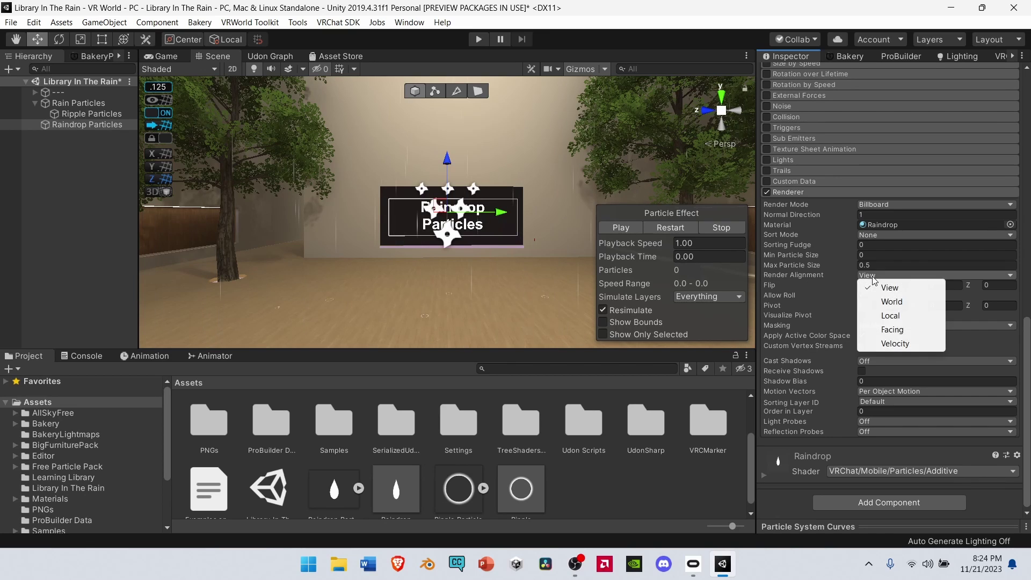
pyautogui.click(890, 302)
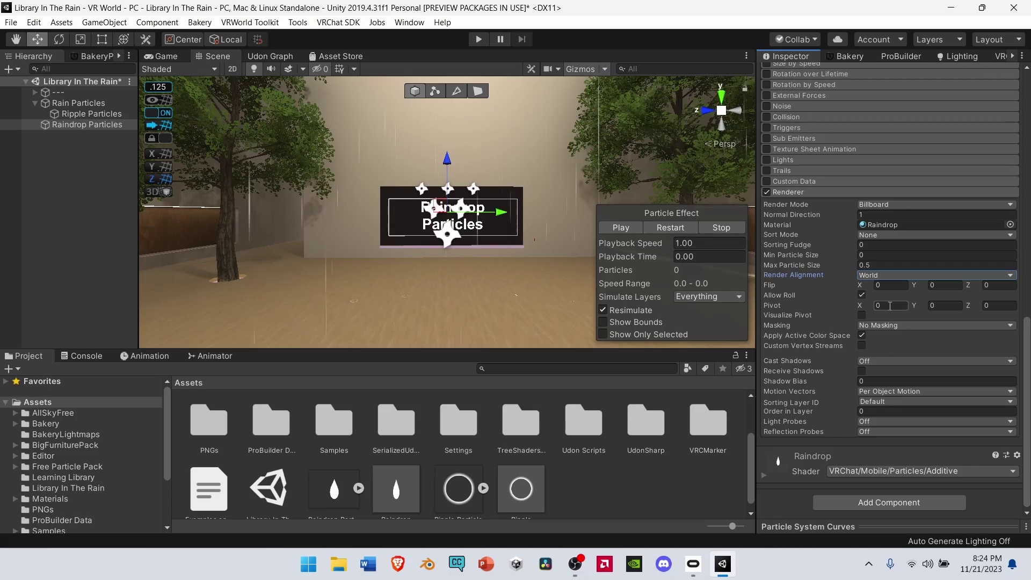
# Replay the Raindrop Particles effect in the scene to check how a single splash droplet looks.
pyautogui.moveTo(408, 173); pyautogui.dragTo(255, 215, button='right')
pyautogui.click(672, 228)
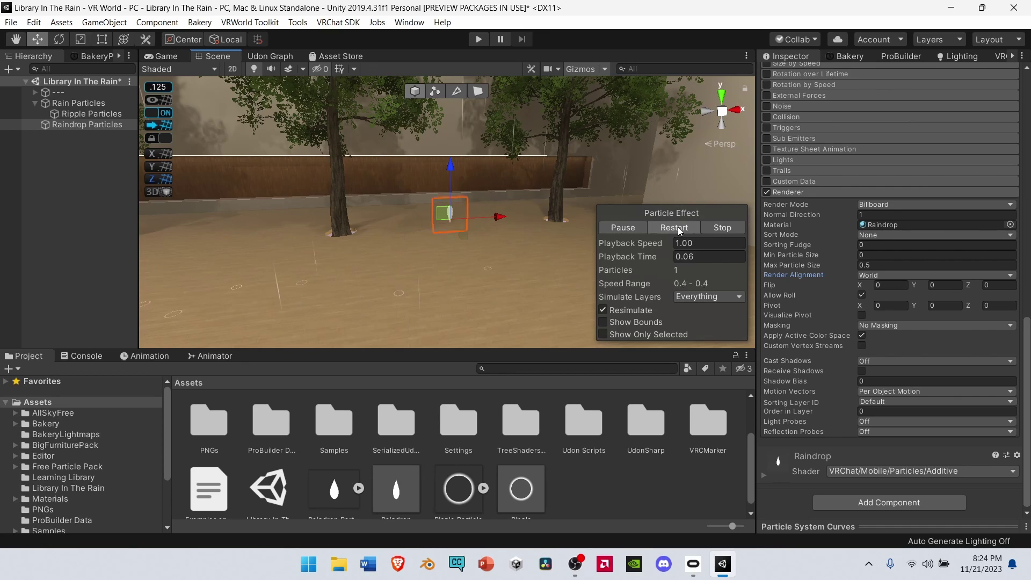
pyautogui.click(674, 228)
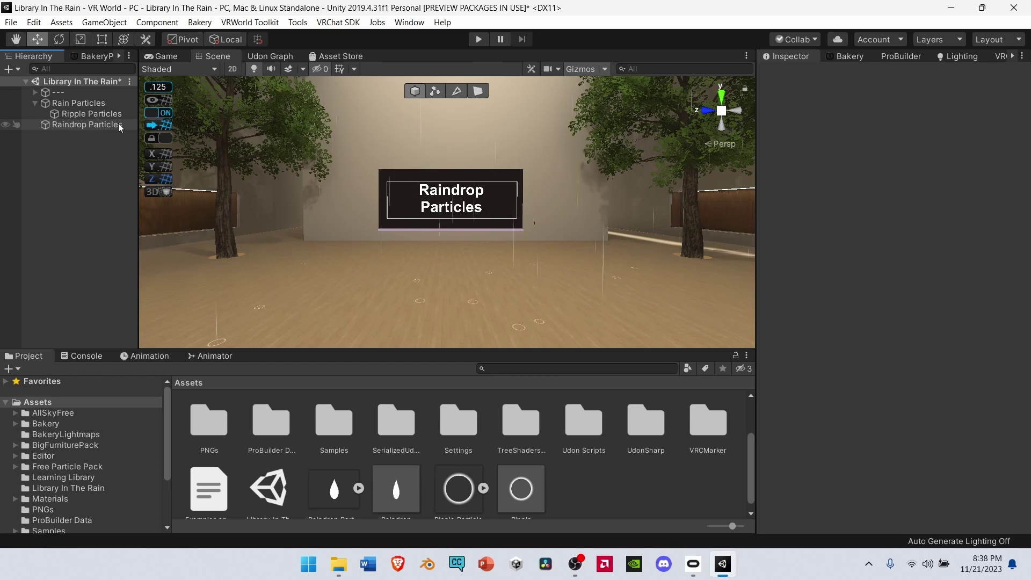
# Assign Raindrop Particles to the empty second Death sub emitter of the Rain Particles, reparenting it under them, and inspect the splashes near the floor.
pyautogui.click(83, 103)
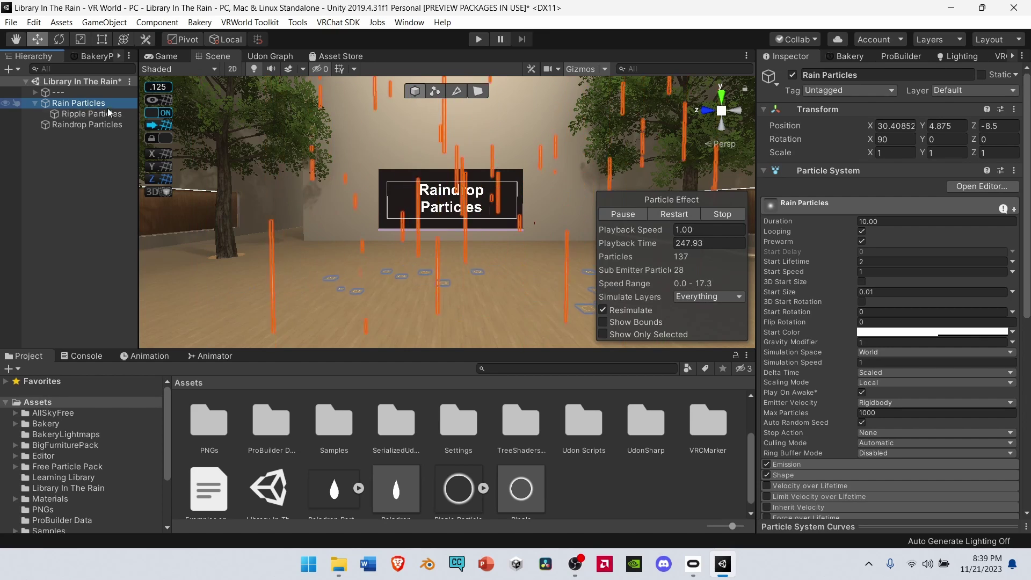
pyautogui.moveTo(1027, 107); pyautogui.dragTo(1028, 303)
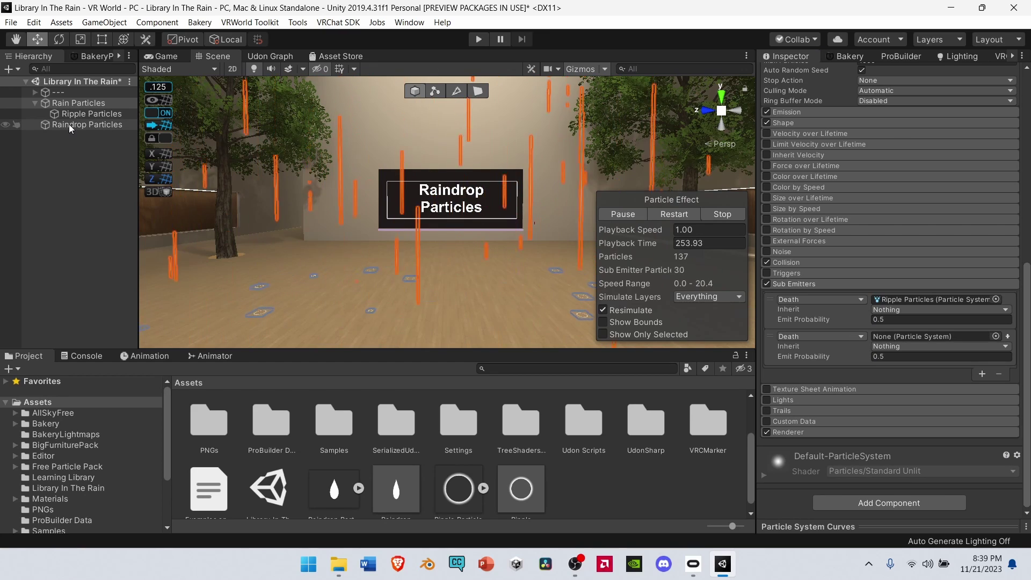
pyautogui.moveTo(69, 124); pyautogui.dragTo(911, 334)
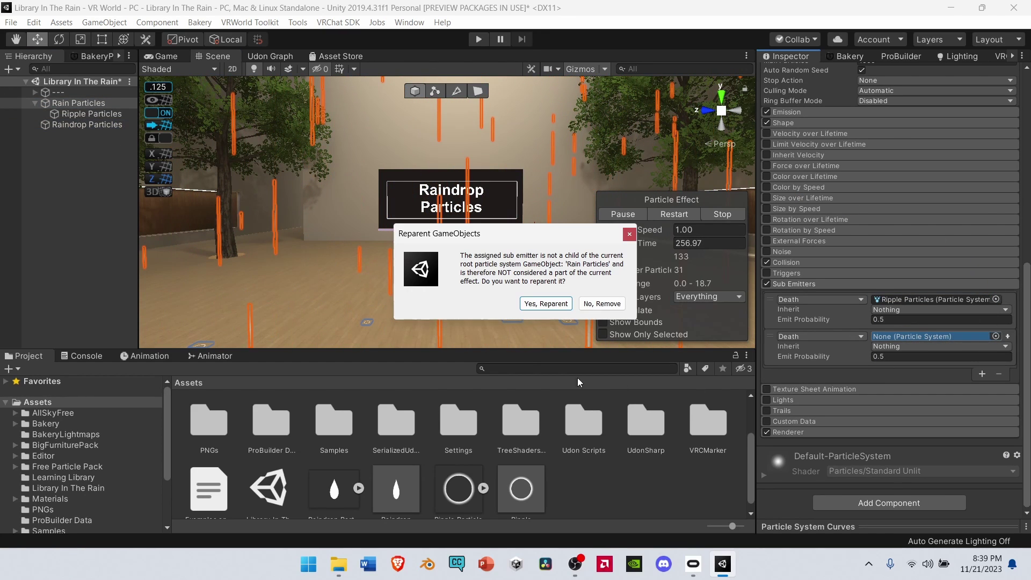
pyautogui.click(545, 304)
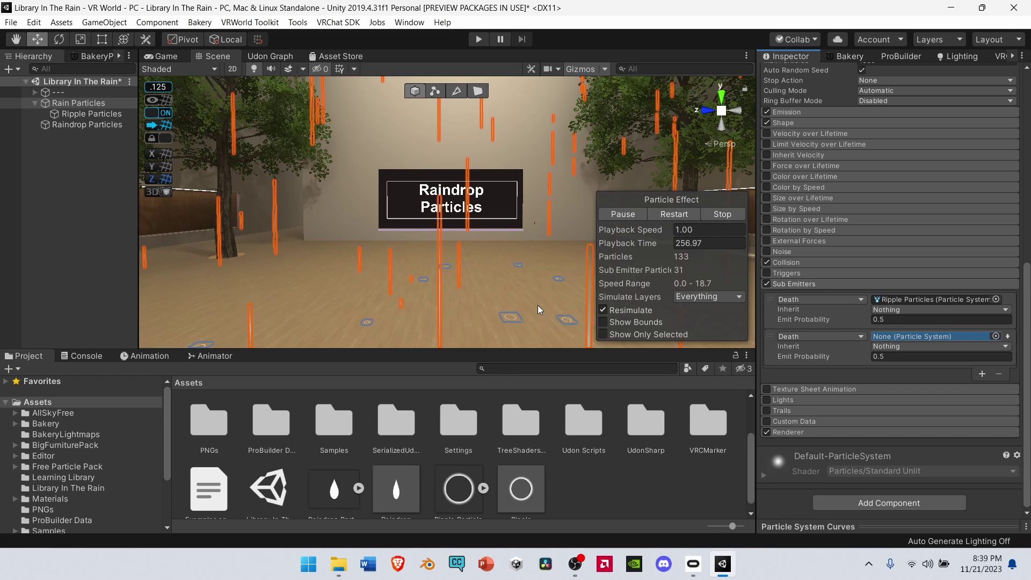
pyautogui.click(321, 234)
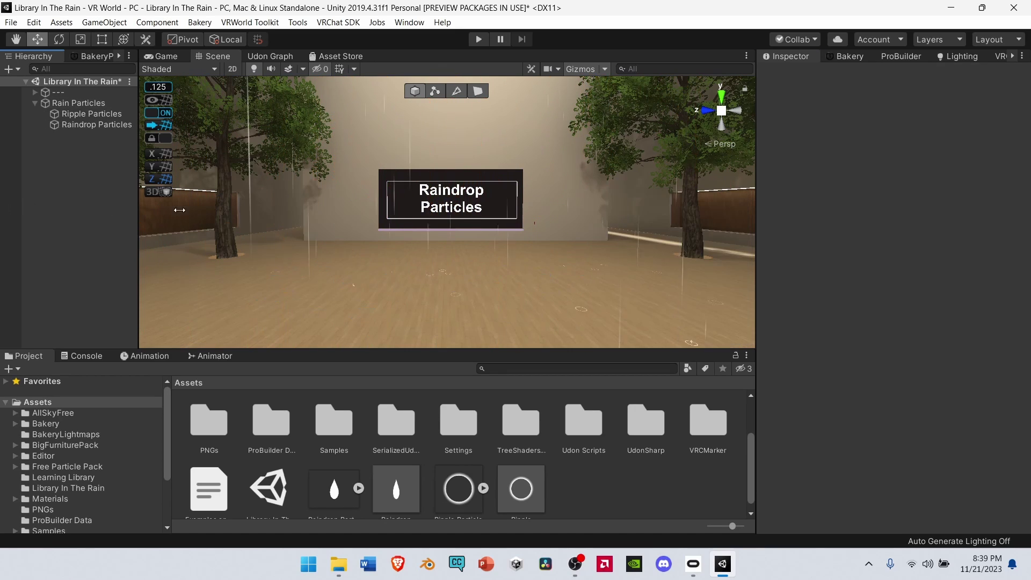
pyautogui.moveTo(321, 234); pyautogui.dragTo(321, 213, button='right')
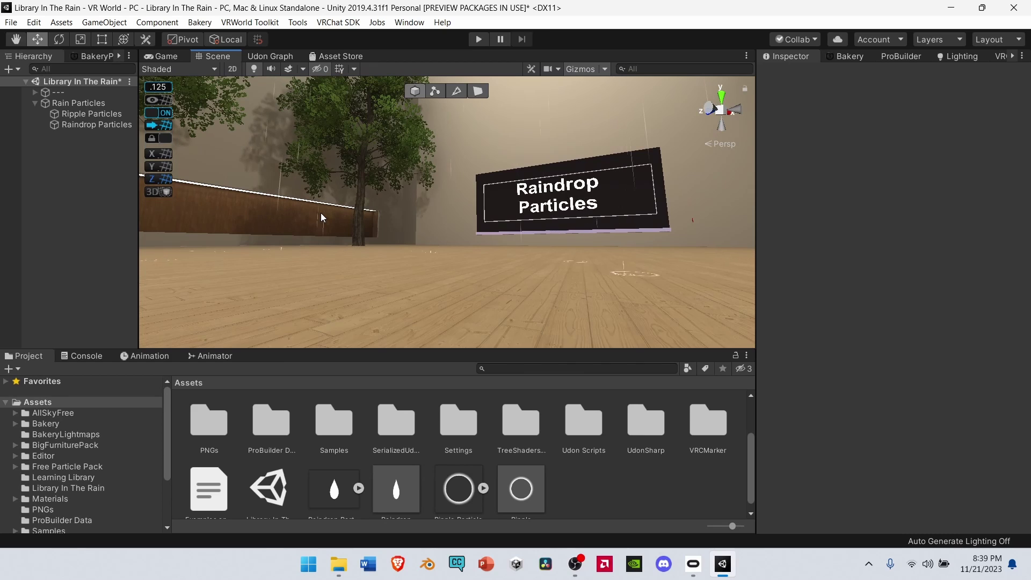